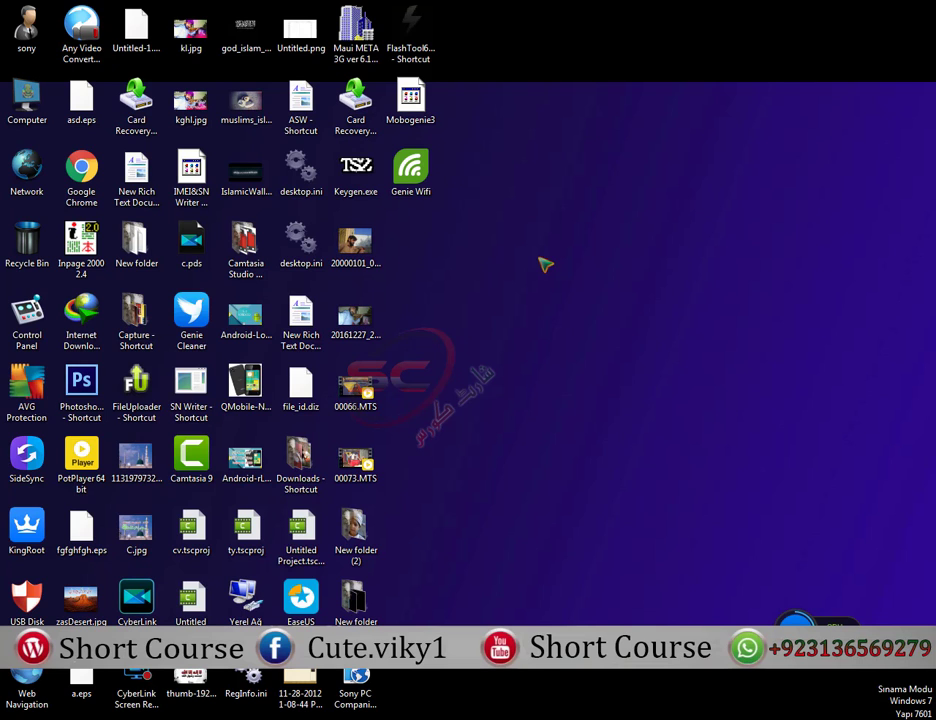
right_click(505, 309)
left_click(556, 341)
right_click(537, 333)
left_click(564, 365)
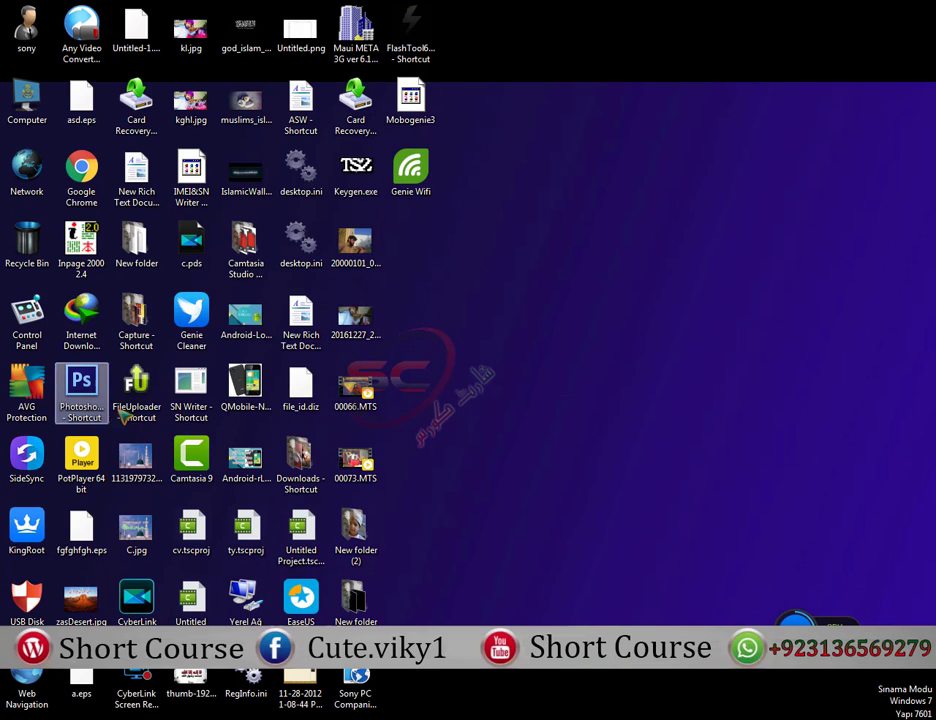
left_click(123, 417)
left_click(435, 413)
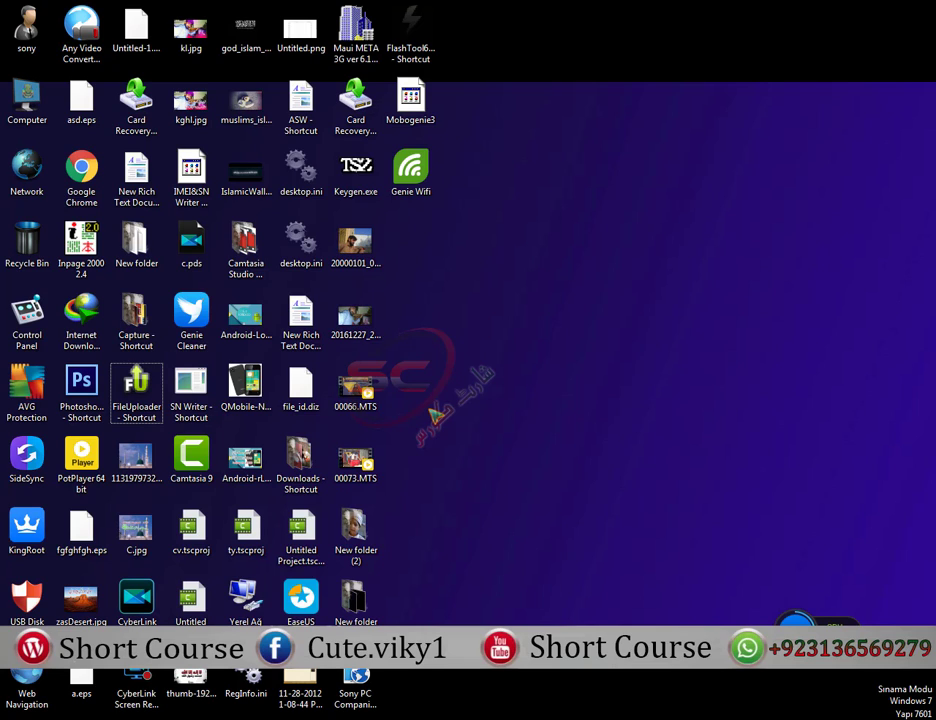
right_click(493, 324)
left_click(560, 372)
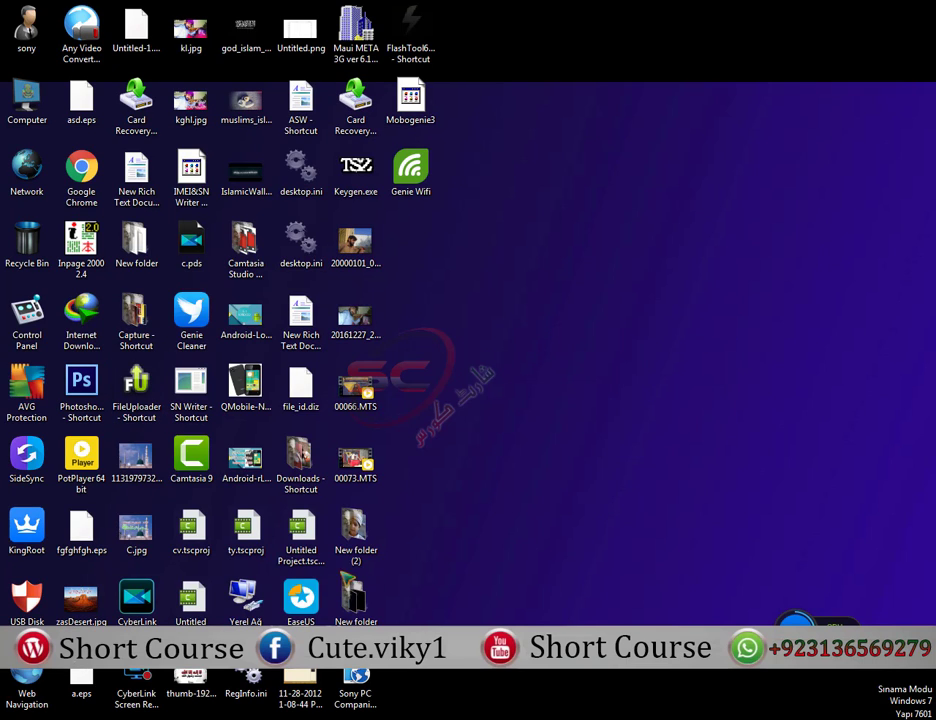
Switch to Google Chrome, search for zoom FileUploader and open the z-o-o-m.eu website
mouse_move(200, 712)
left_click(199, 640)
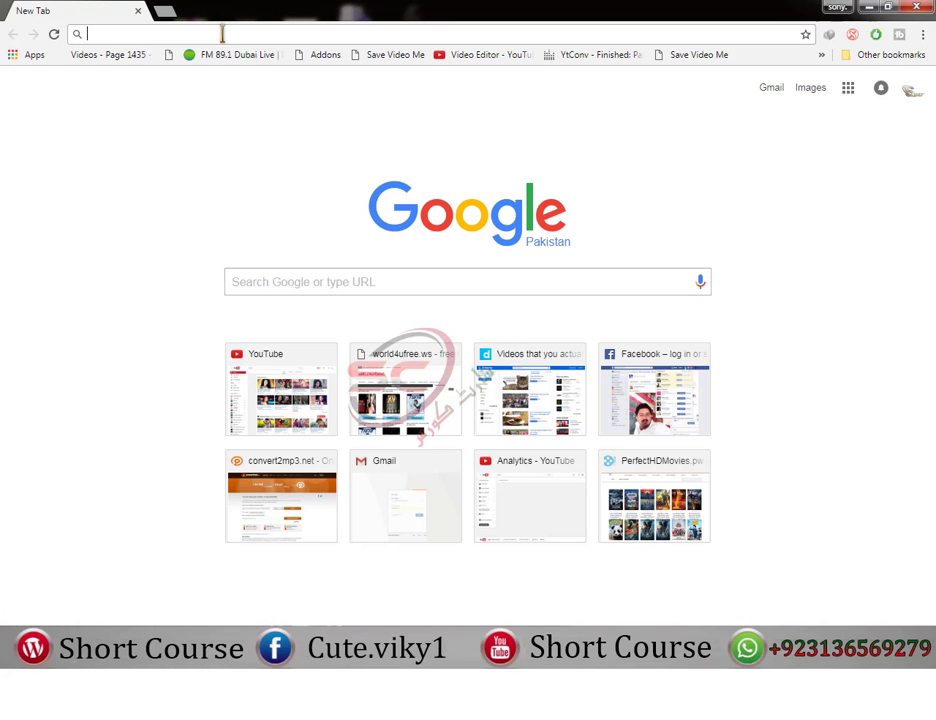
type("zoom f")
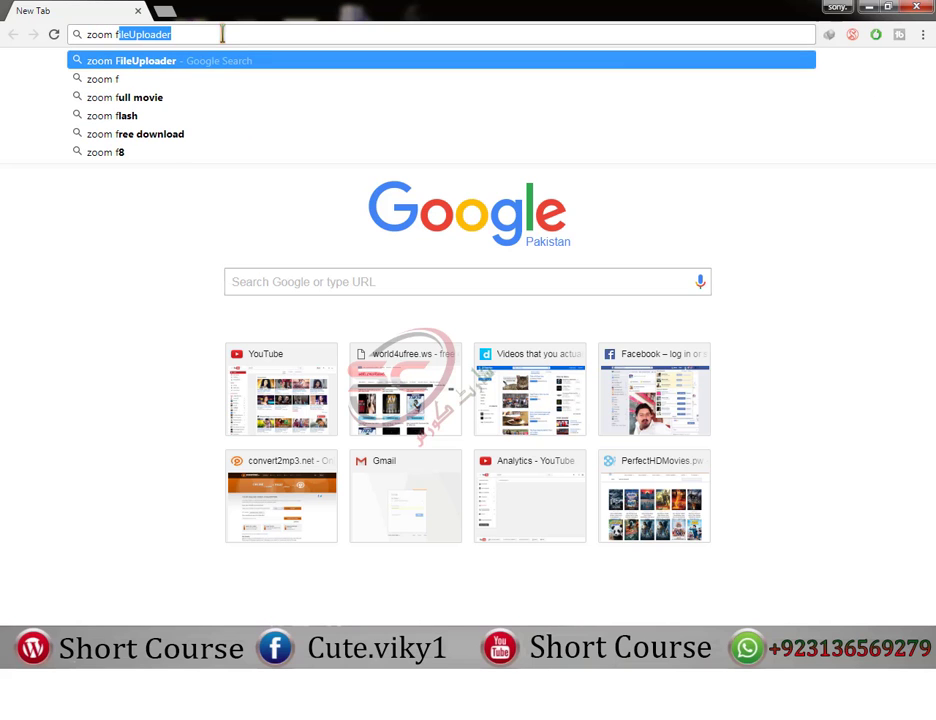
key("Right")
key("Return")
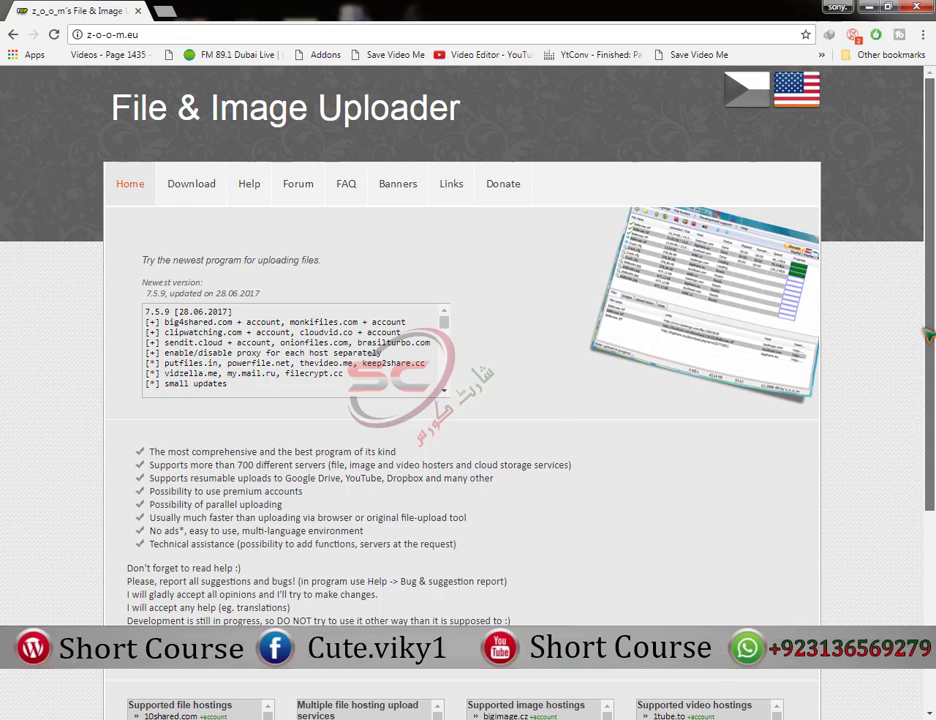
Examine the site's lists of supported file, multiple-upload, image and video hosting services
scroll(300, 430, "down", 3)
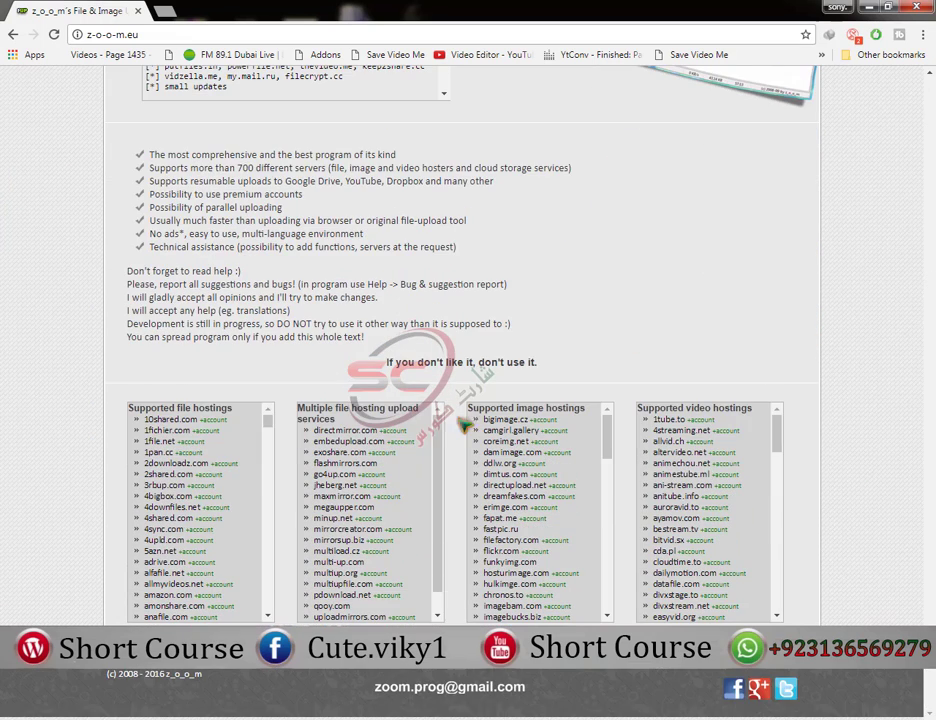
left_click_drag(606, 438, 610, 600)
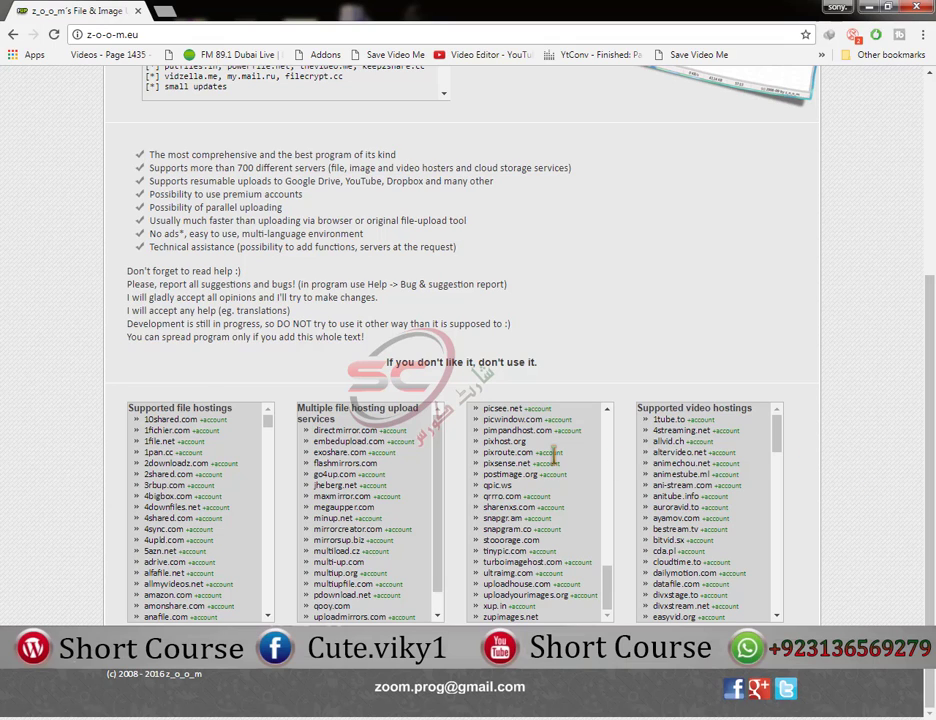
scroll(928, 395, "up", 1)
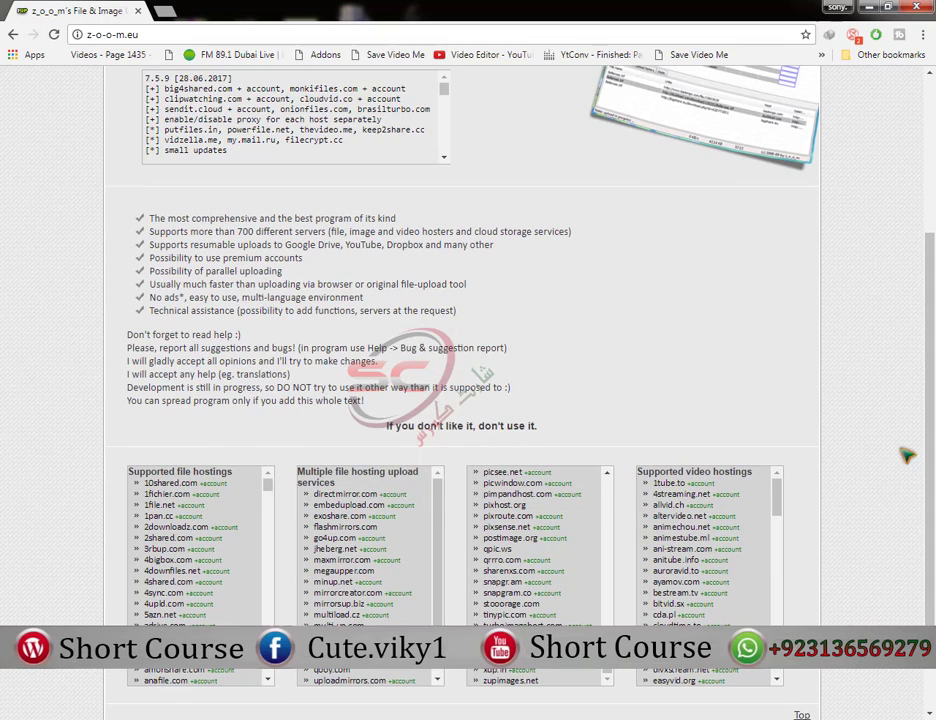
left_click_drag(150, 470, 214, 468)
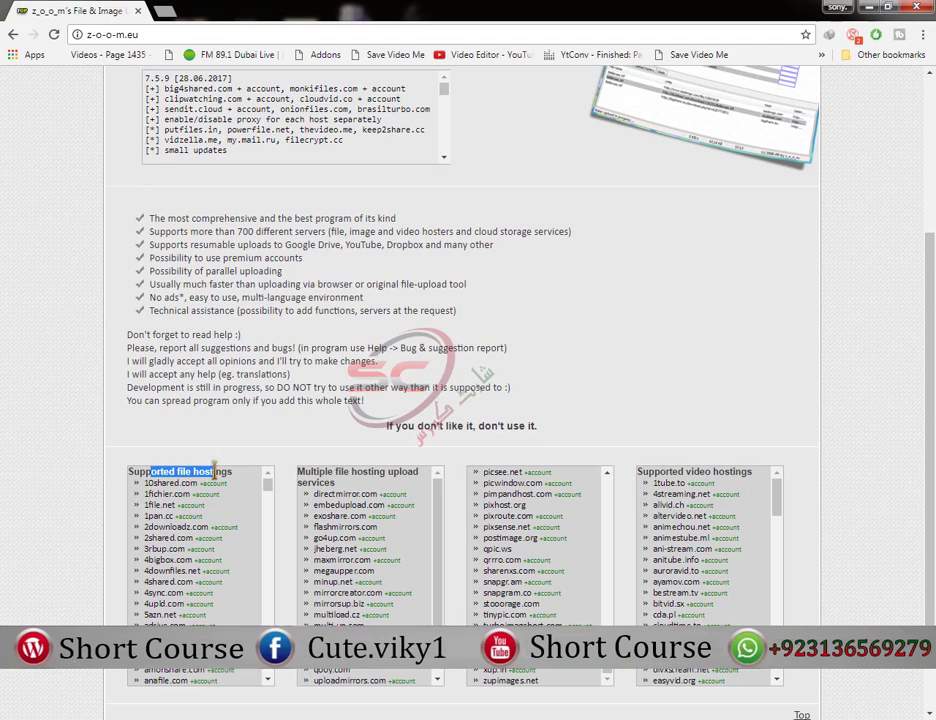
left_click_drag(302, 471, 336, 471)
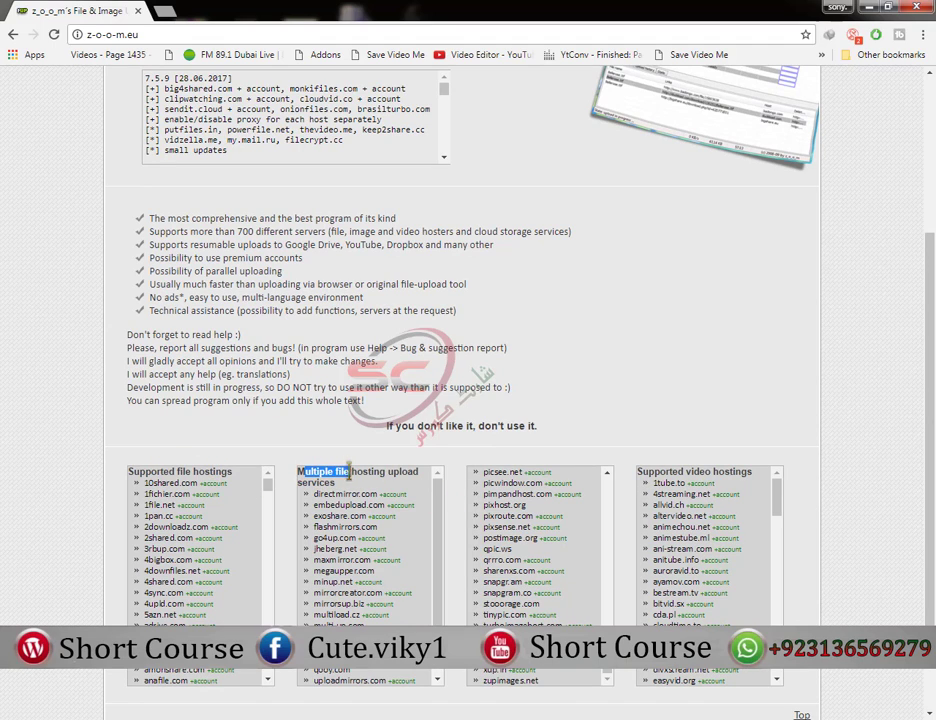
left_click(351, 473)
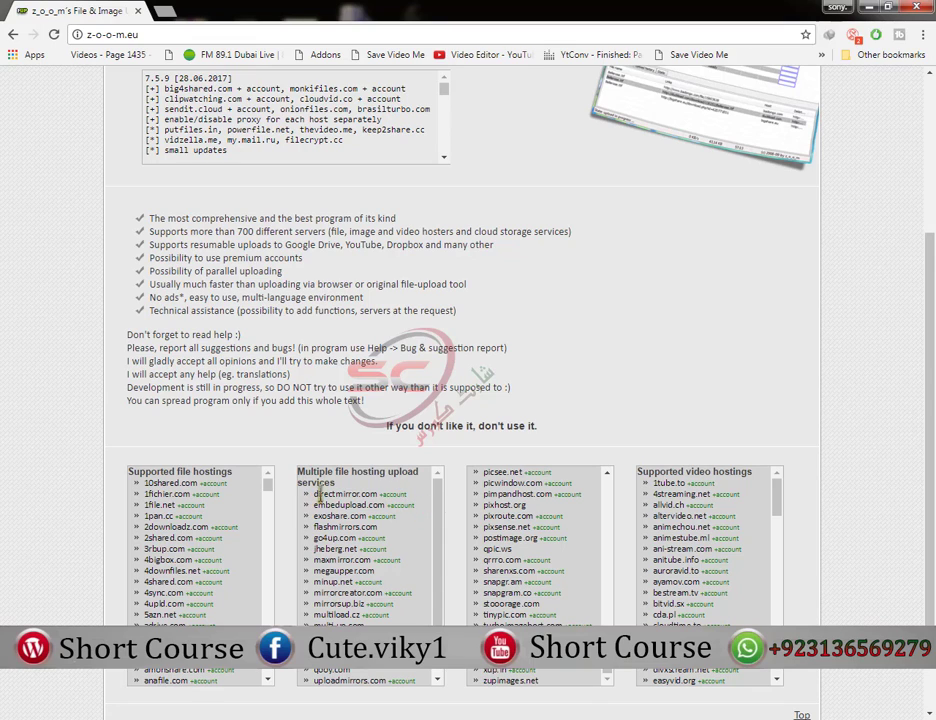
left_click_drag(318, 493, 365, 491)
scroll(441, 518, "down", 1)
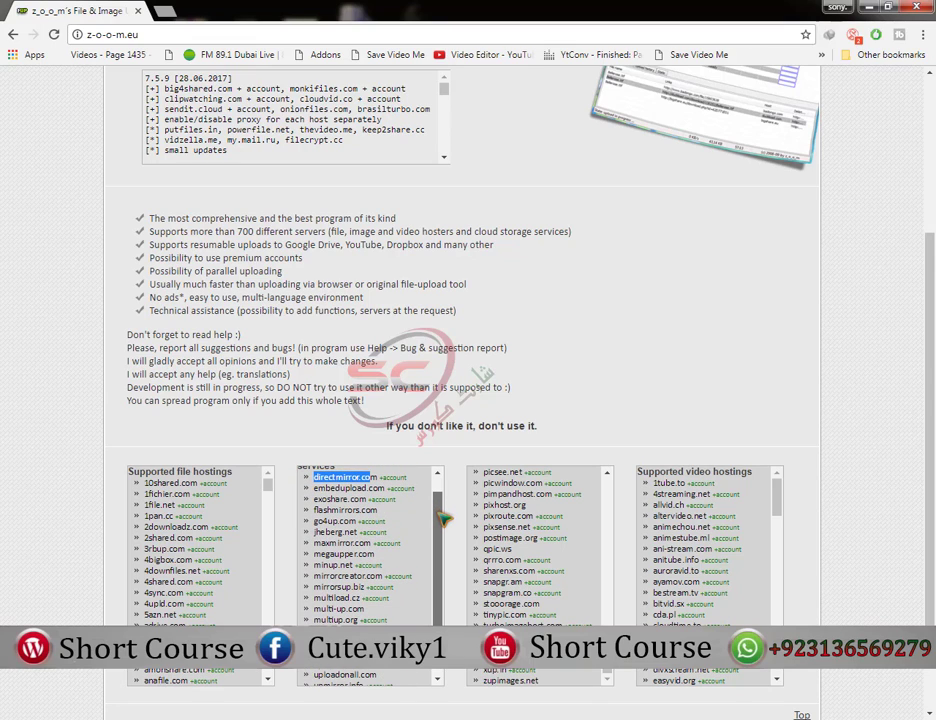
scroll(441, 518, "down", 1)
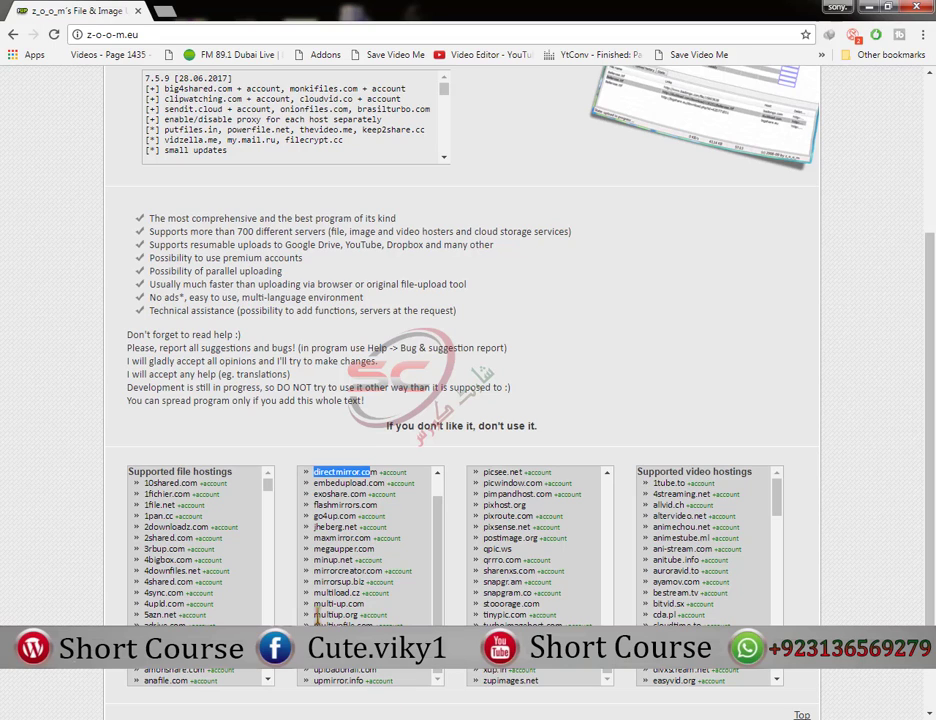
left_click_drag(315, 615, 325, 614)
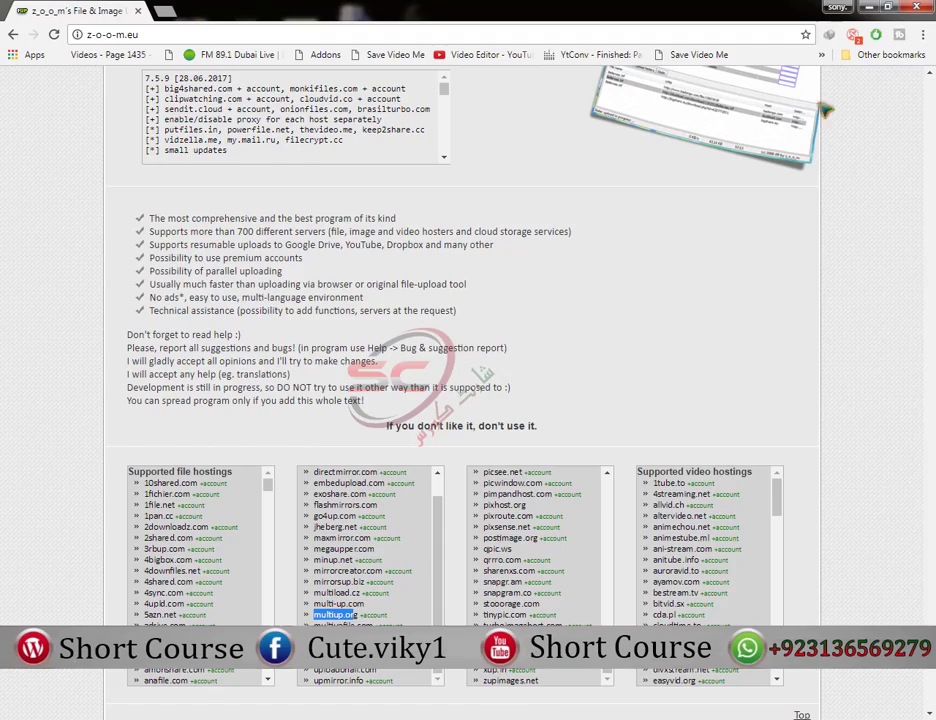
Open the site's download page and examine the alternative download locations for File & Image Uploader
left_click(862, 7)
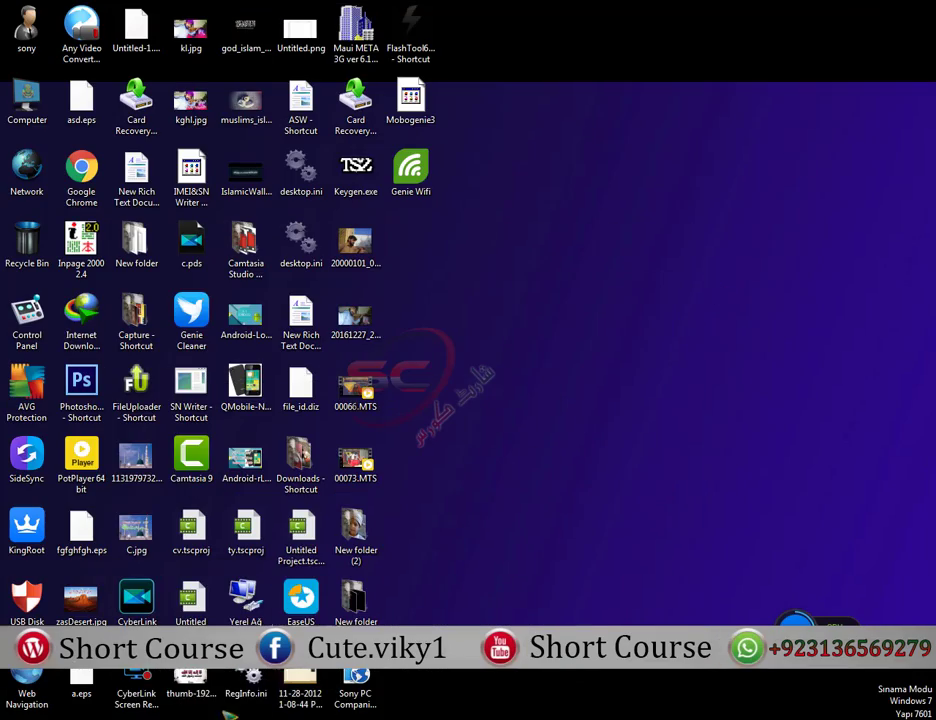
key("alt+Tab")
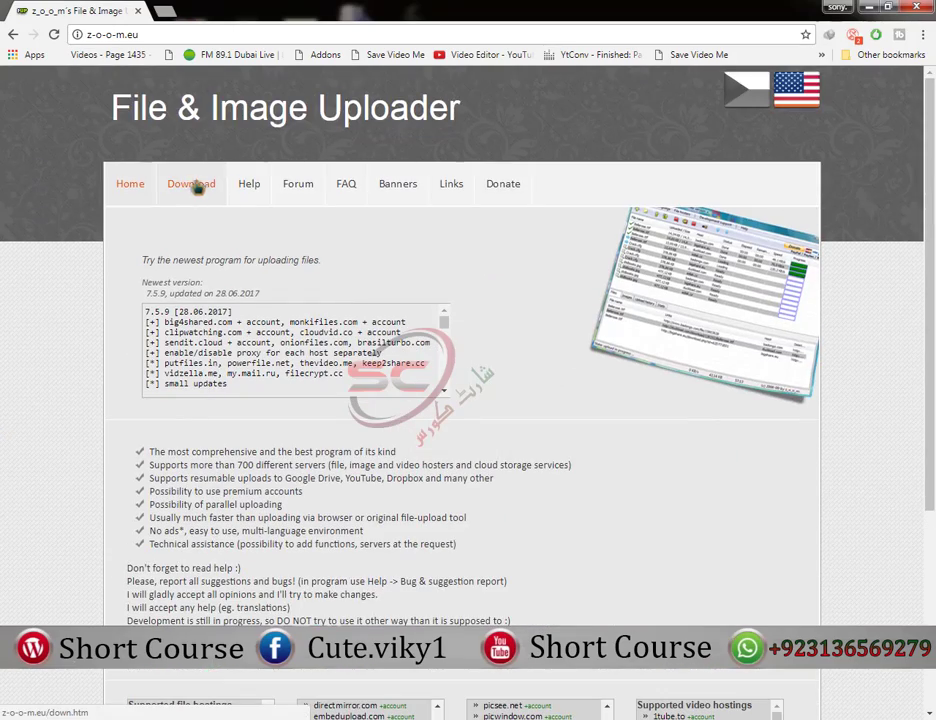
left_click(186, 190)
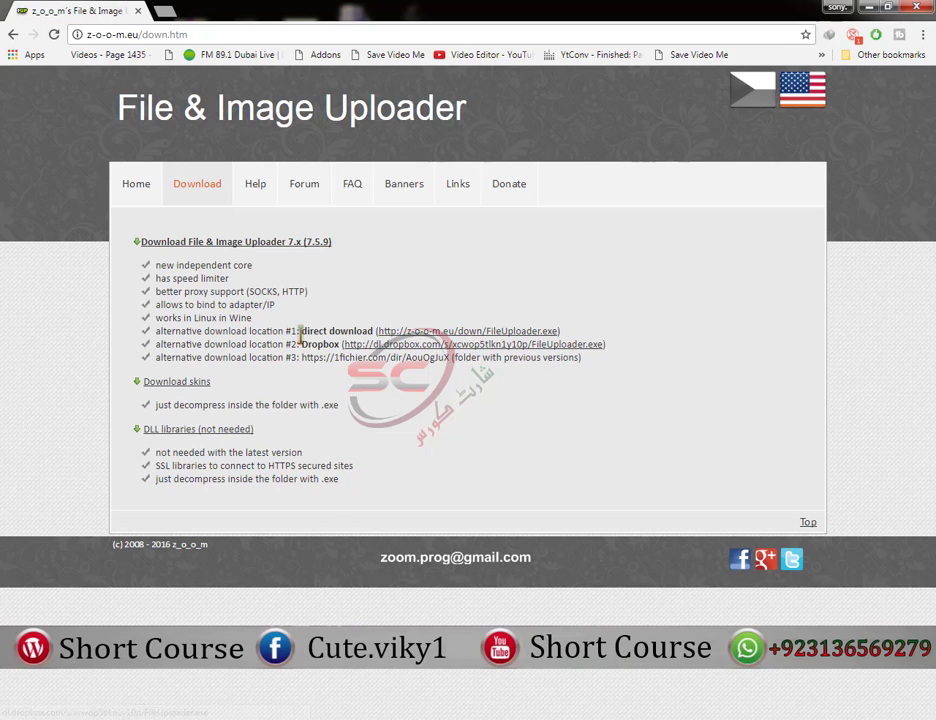
left_click_drag(300, 331, 346, 331)
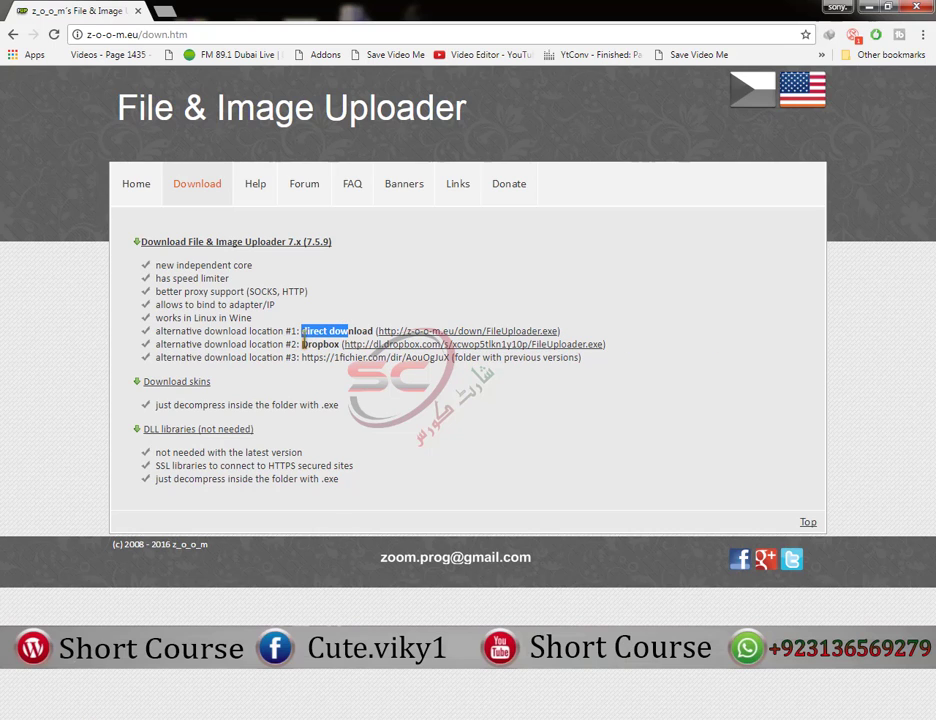
double_click(310, 344)
left_click(634, 307)
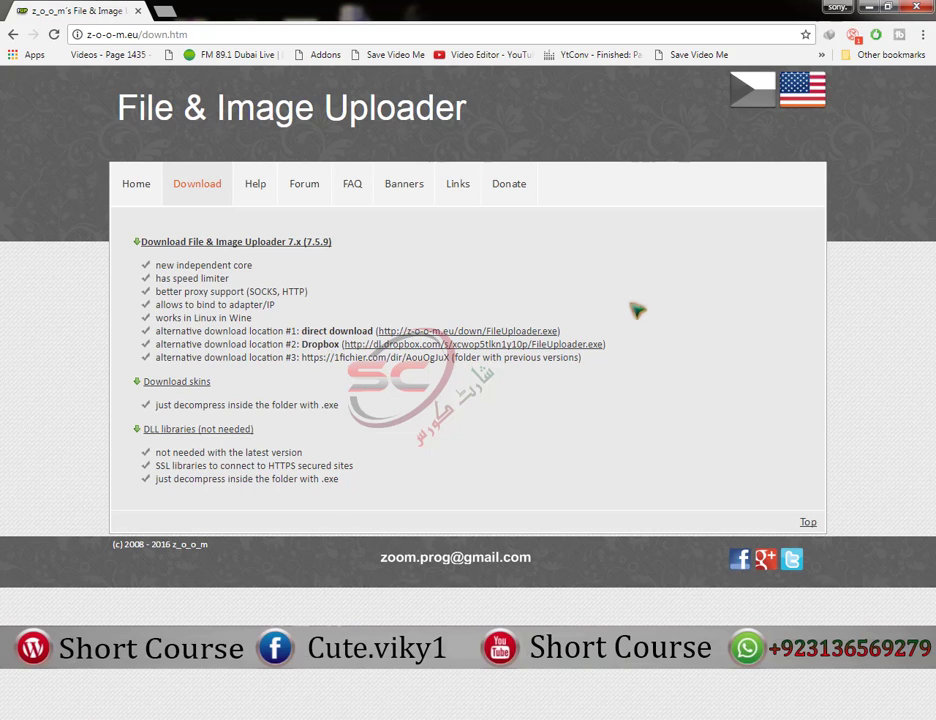
Launch File & Image Uploader from the desktop and review the file hoster accounts in its settings
left_click(868, 7)
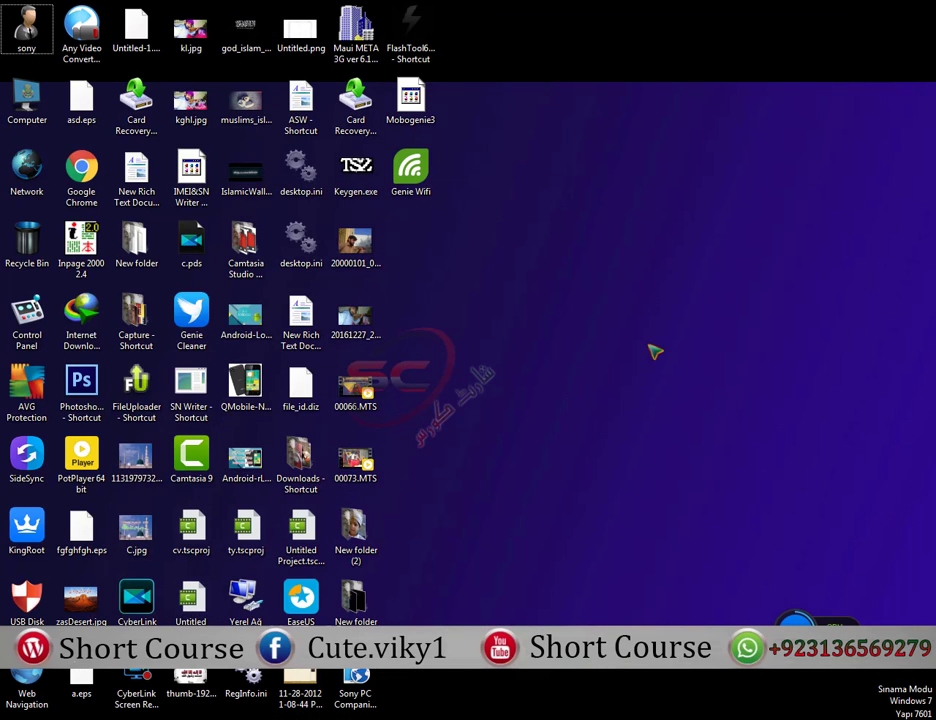
double_click(137, 383)
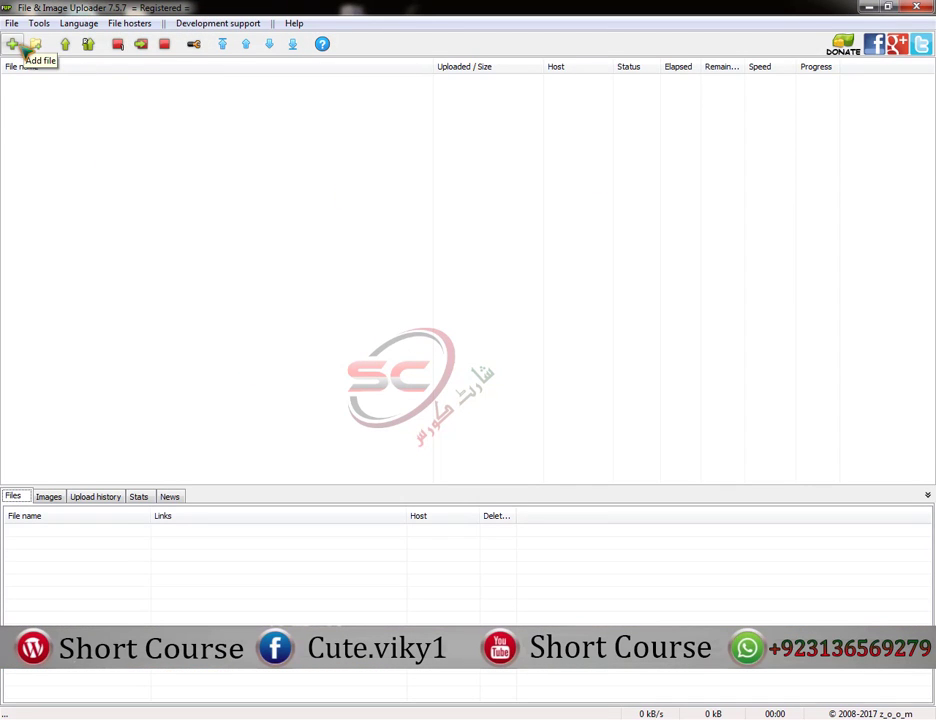
left_click(39, 23)
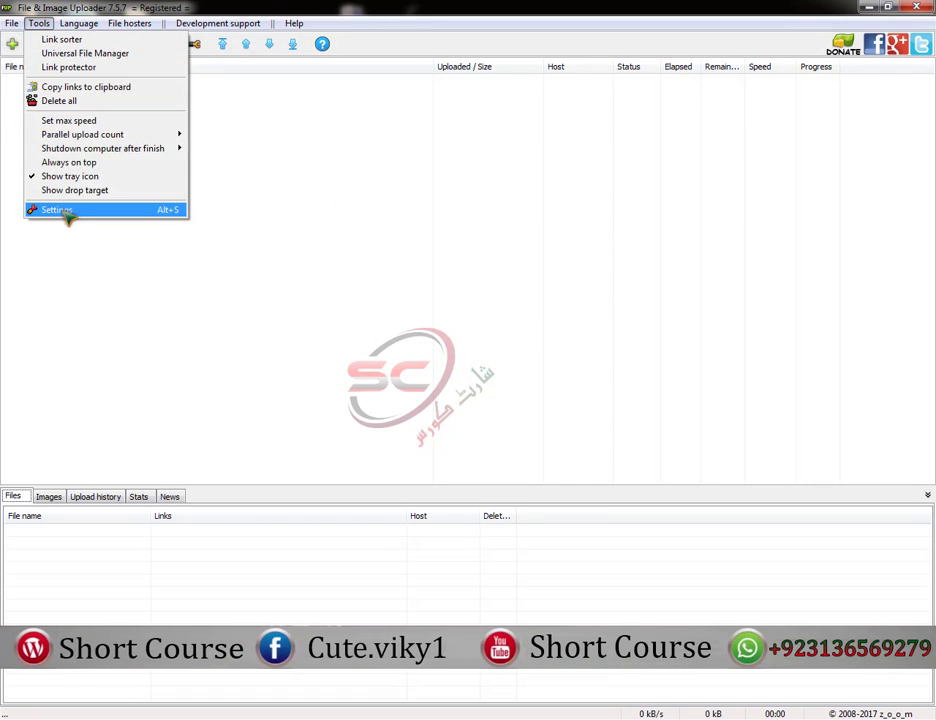
left_click(97, 212)
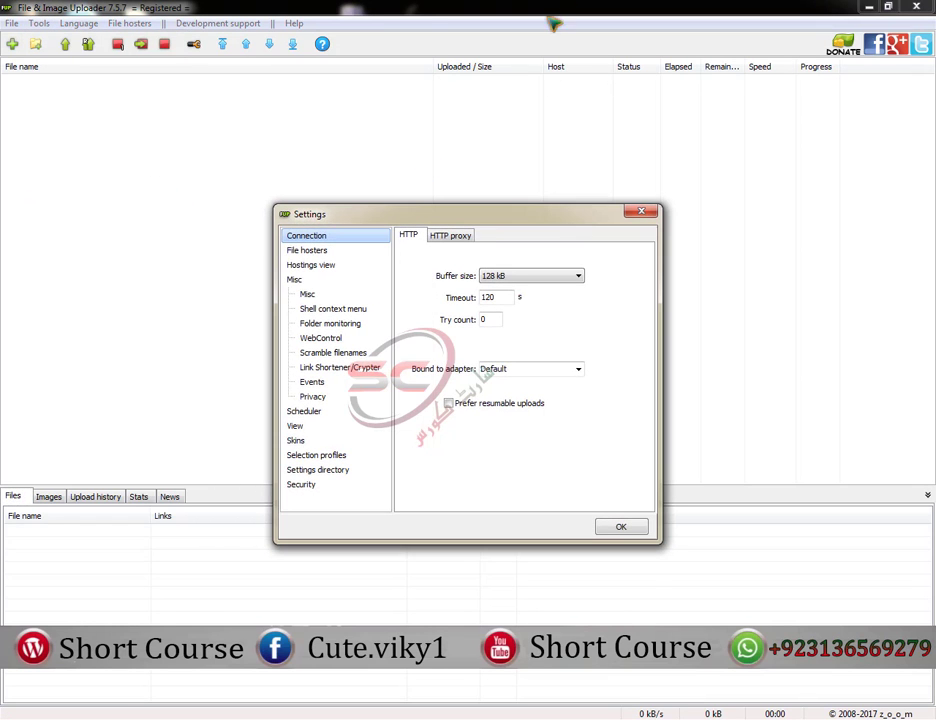
left_click(296, 250)
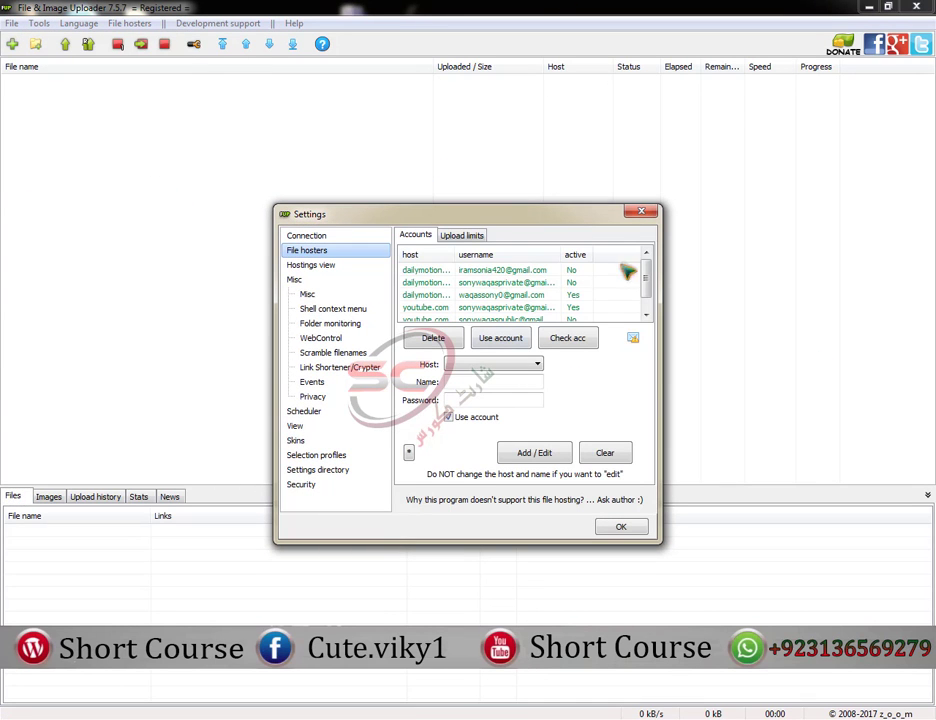
left_click_drag(490, 219, 425, 187)
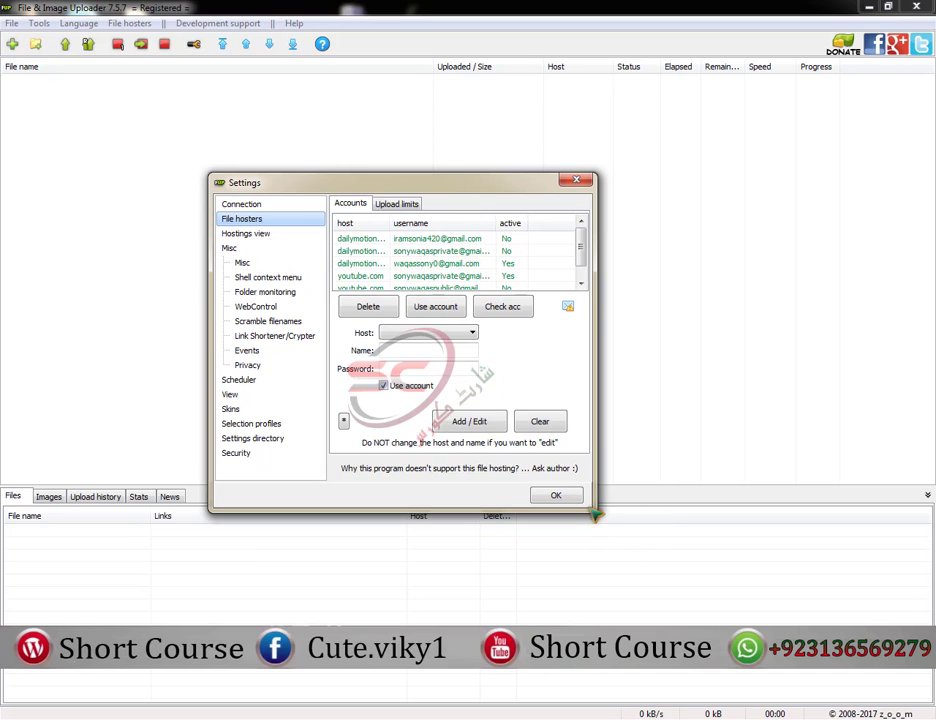
scroll(583, 255, "down", 1)
left_click(470, 332)
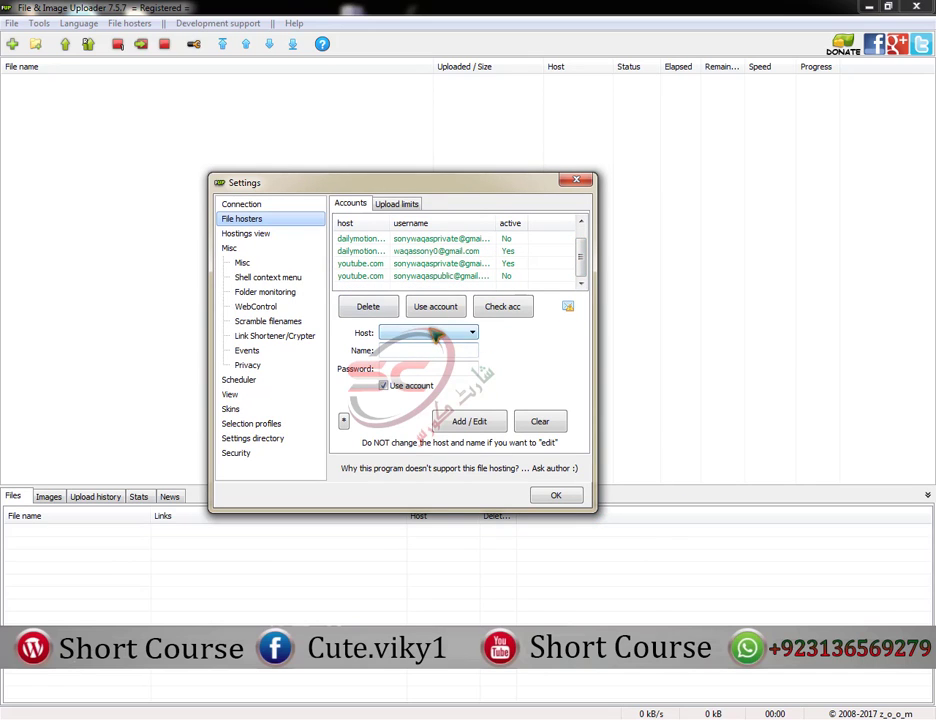
left_click(578, 181)
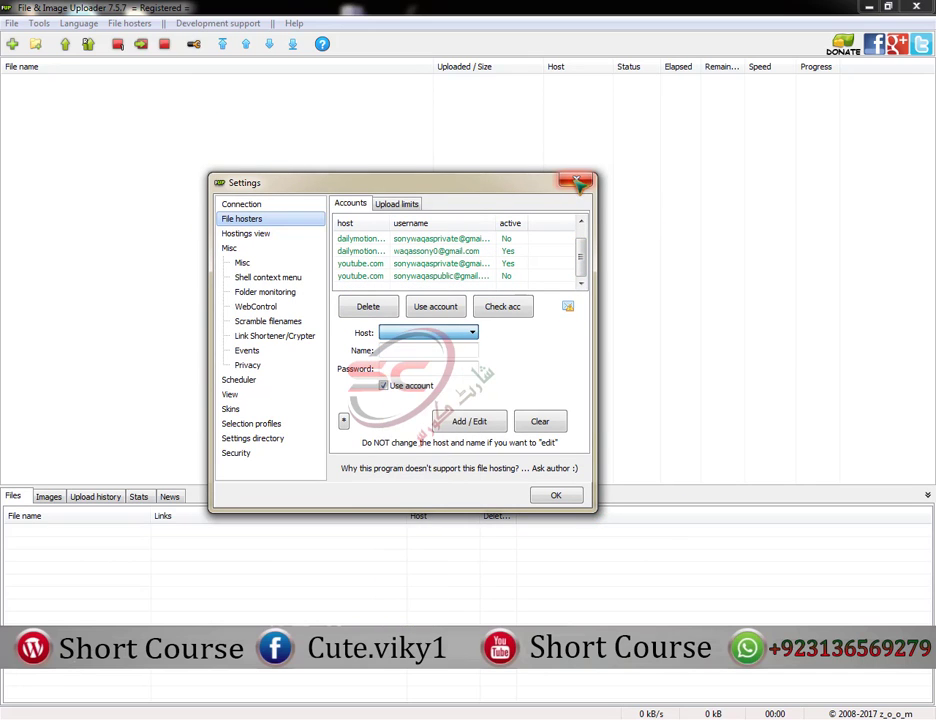
left_click(577, 180)
Look through the list of supported file hostings, including the megatobox.net entry, and close it
left_click(39, 23)
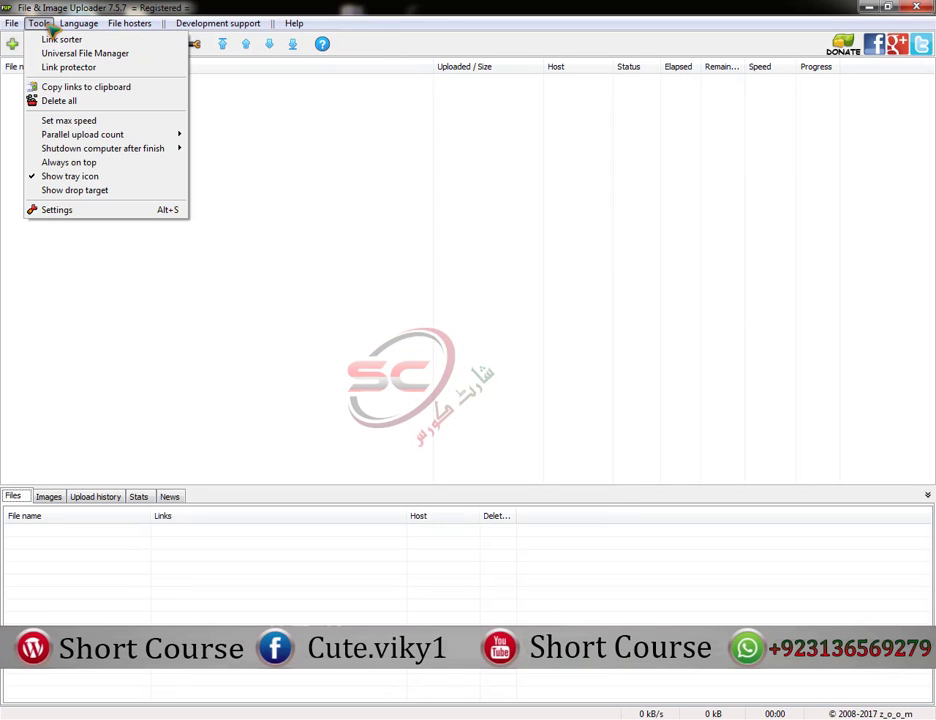
left_click(117, 26)
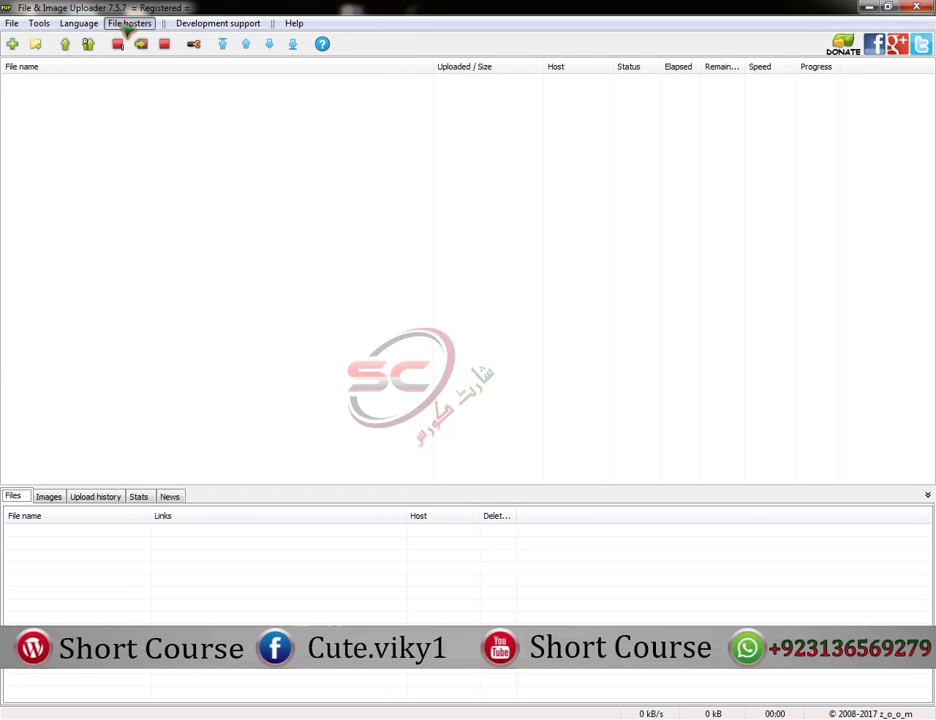
left_click(129, 23)
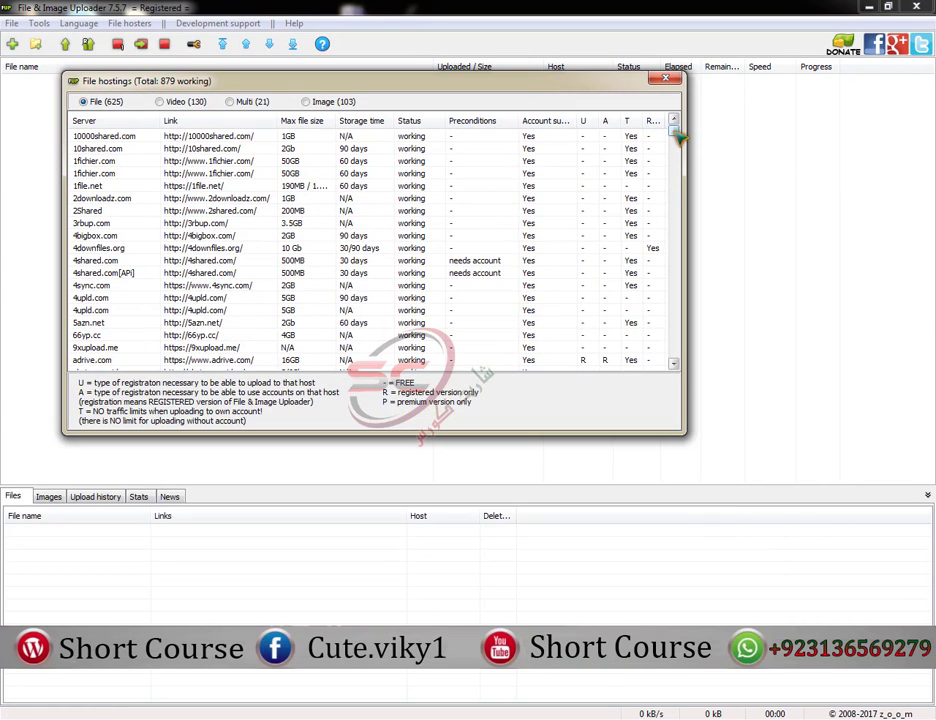
left_click_drag(675, 130, 681, 248)
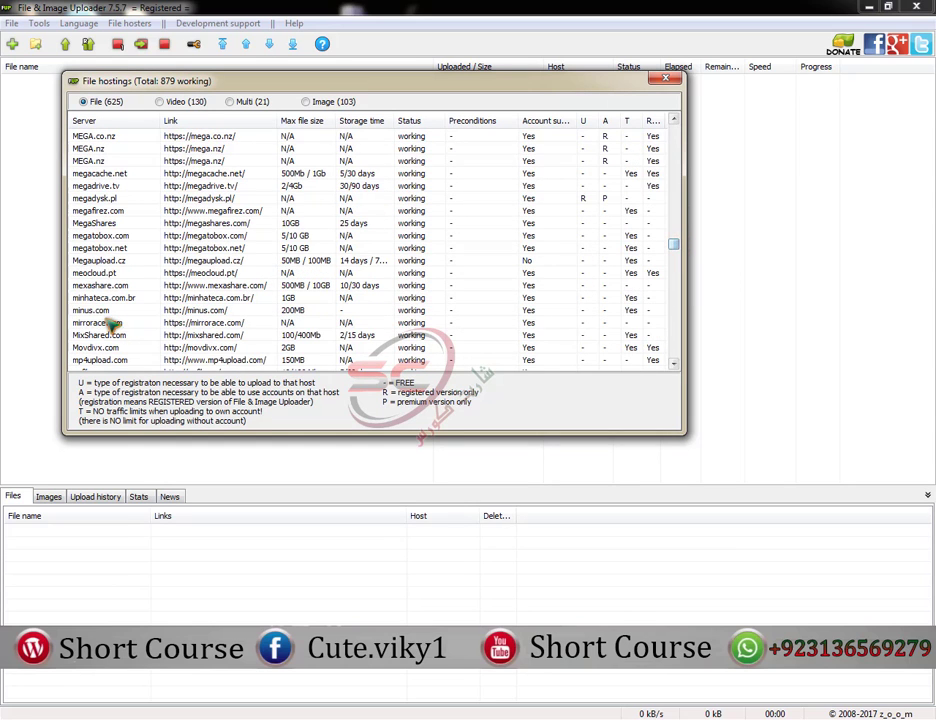
left_click(113, 247)
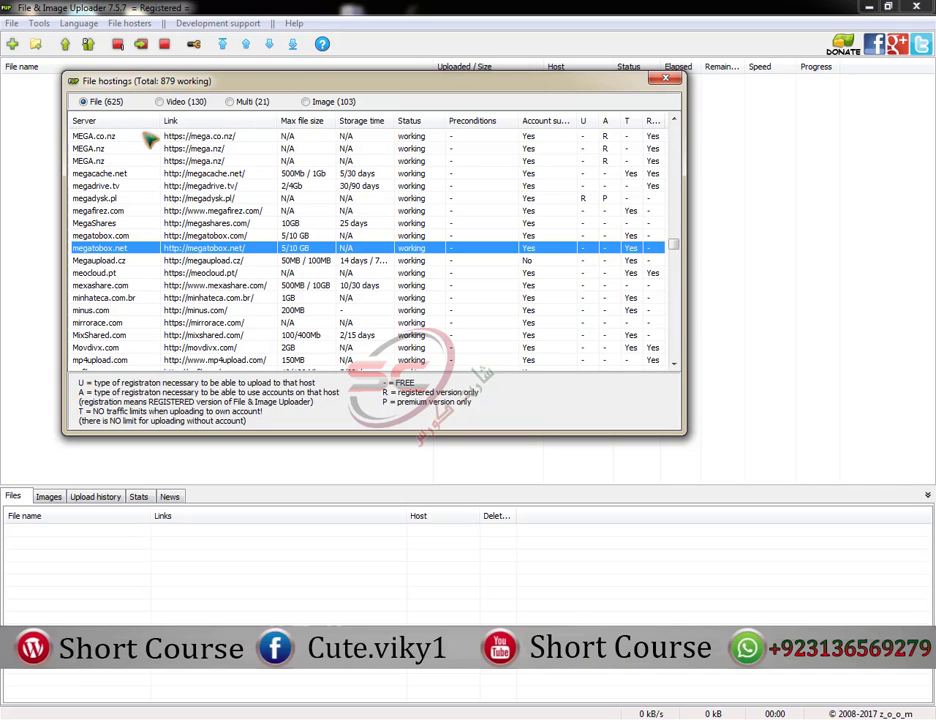
left_click_drag(168, 82, 211, 139)
left_click(708, 129)
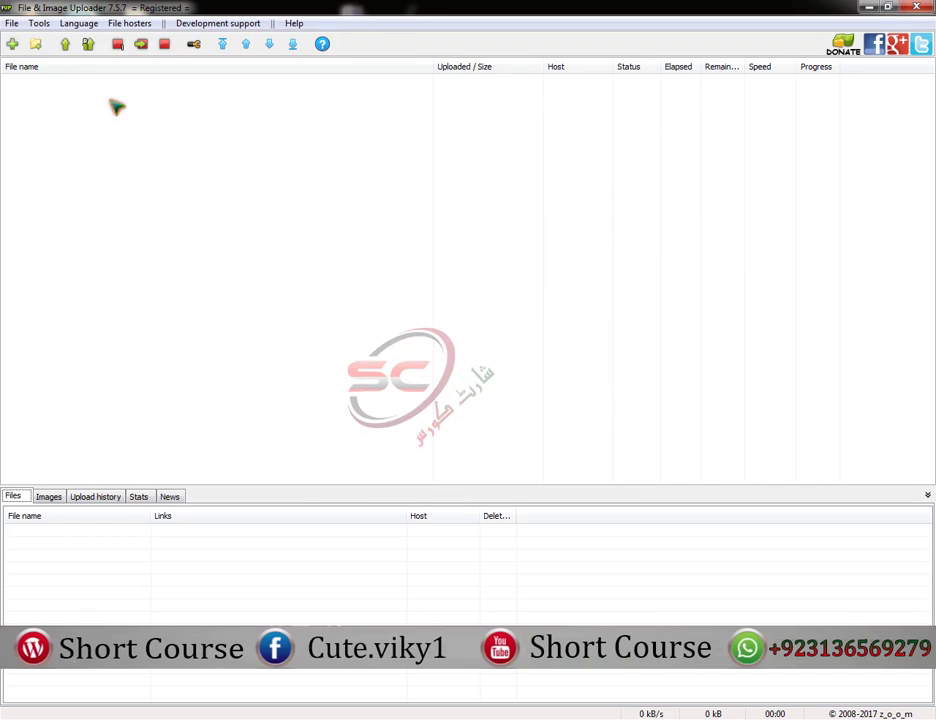
Open the file hoster account settings and choose youtube.com as the host for an account entry
left_click(39, 23)
left_click(84, 208)
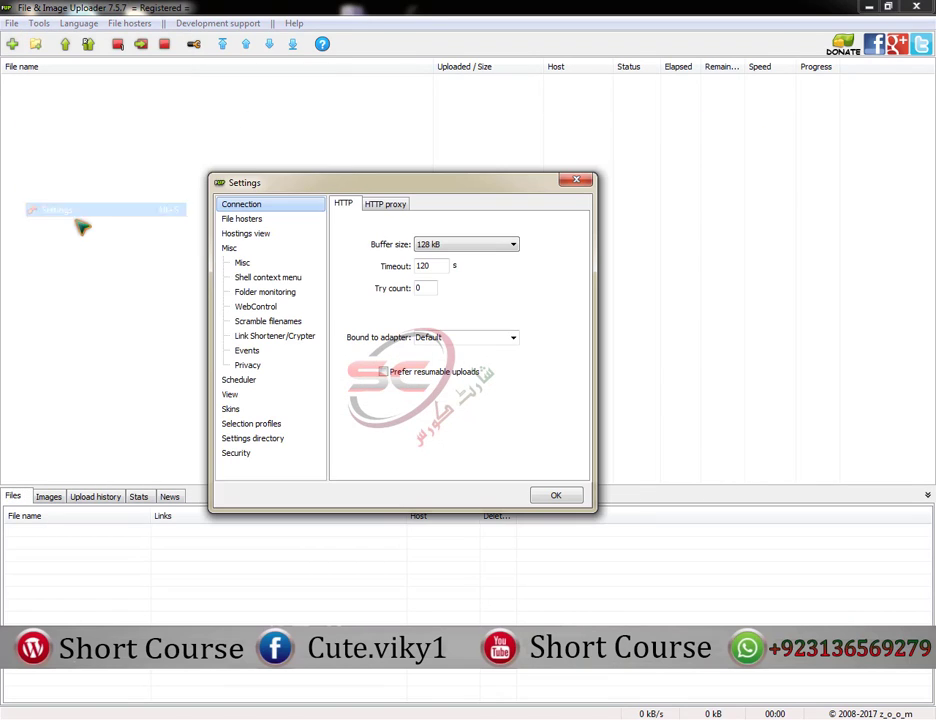
left_click(262, 219)
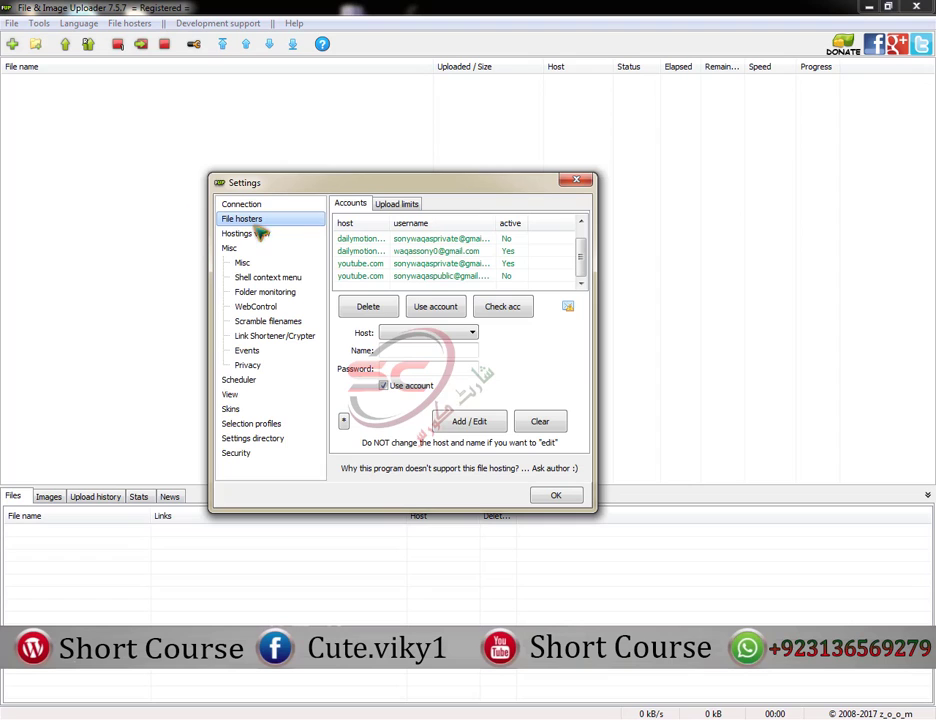
left_click(437, 333)
scroll(440, 340, "down", 20)
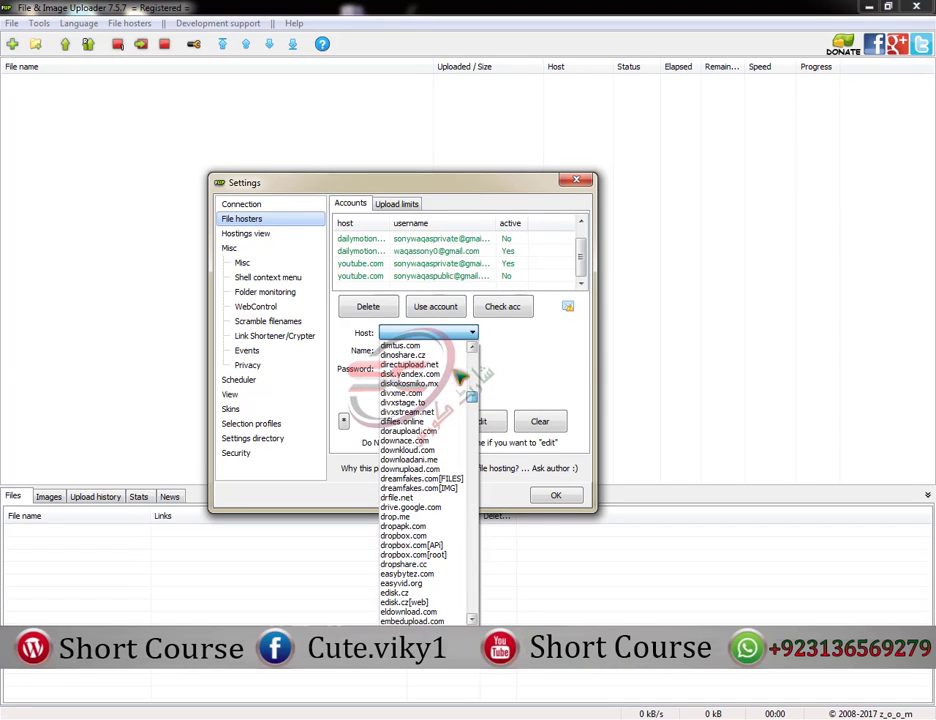
left_click(412, 338)
left_click(428, 336)
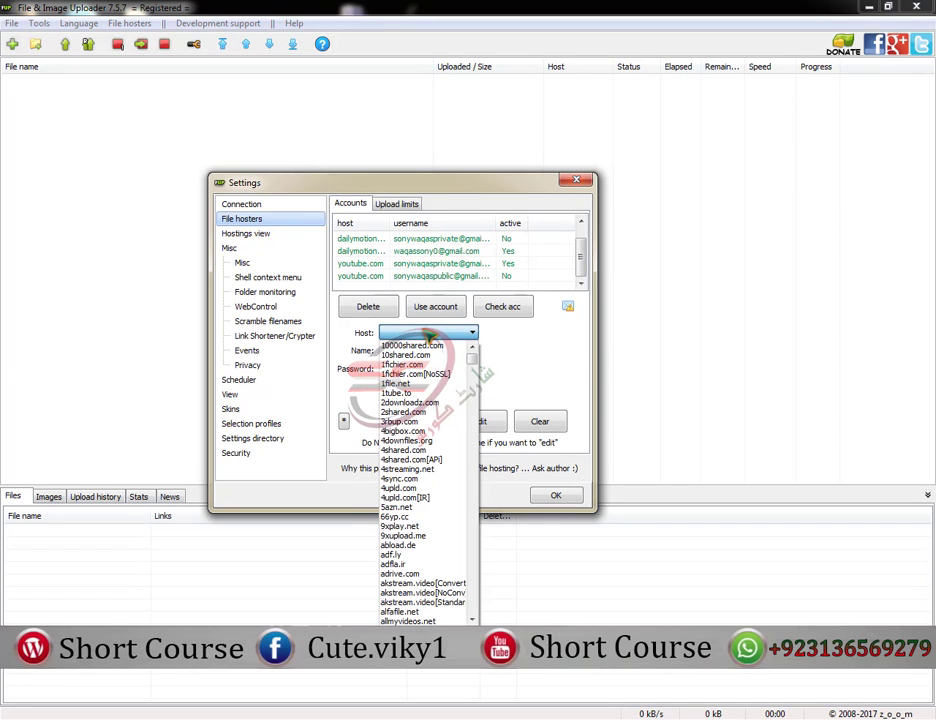
key("y")
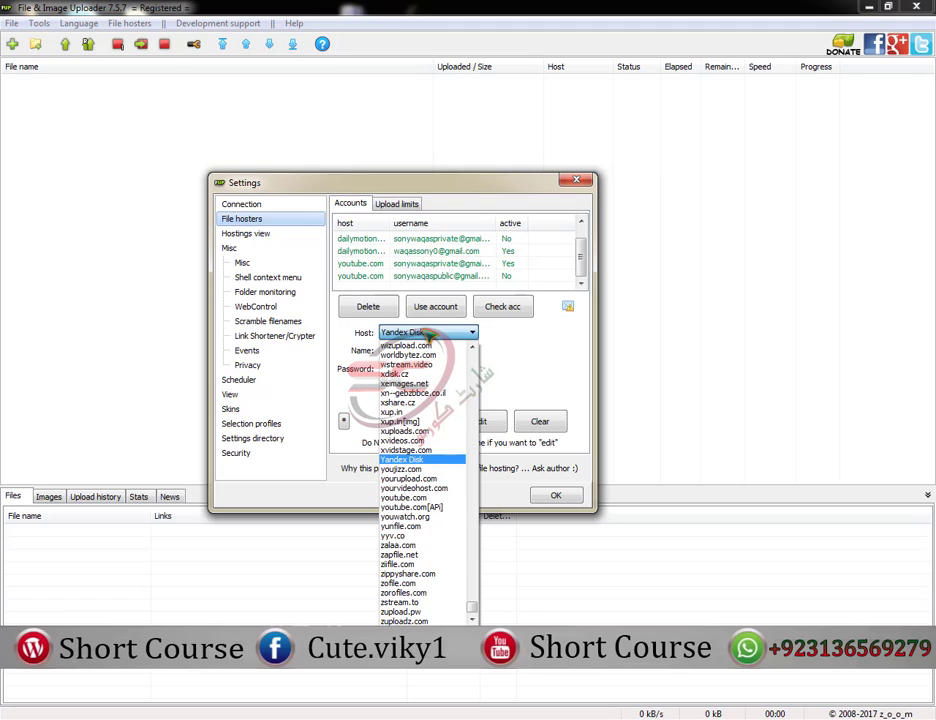
left_click(415, 497)
left_click(412, 350)
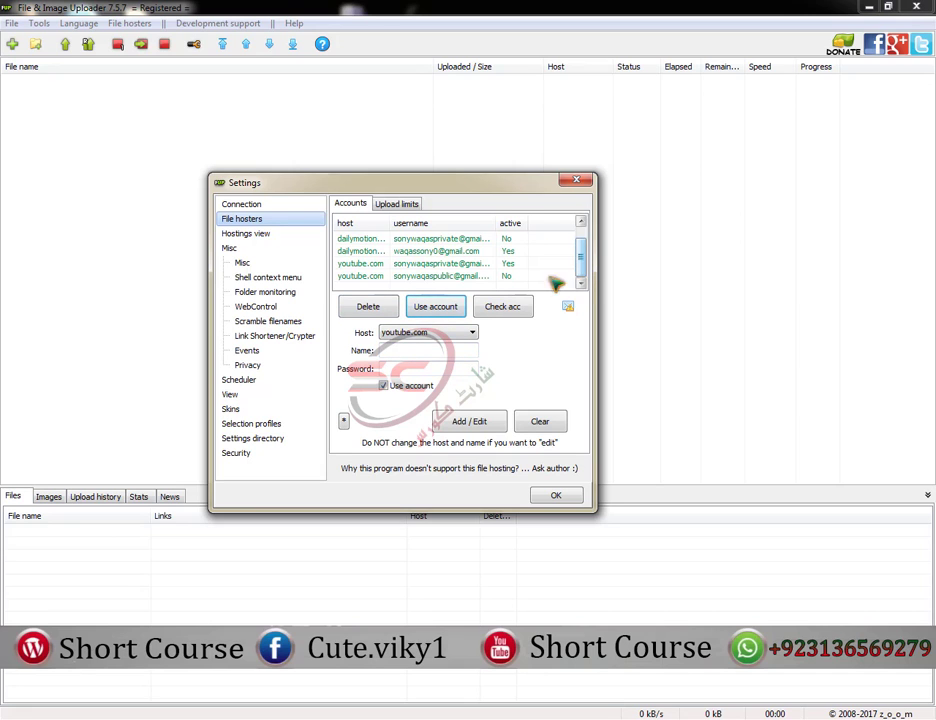
Make the second saved youtube.com account the one in use and accept the settings
left_click_drag(420, 183, 385, 173)
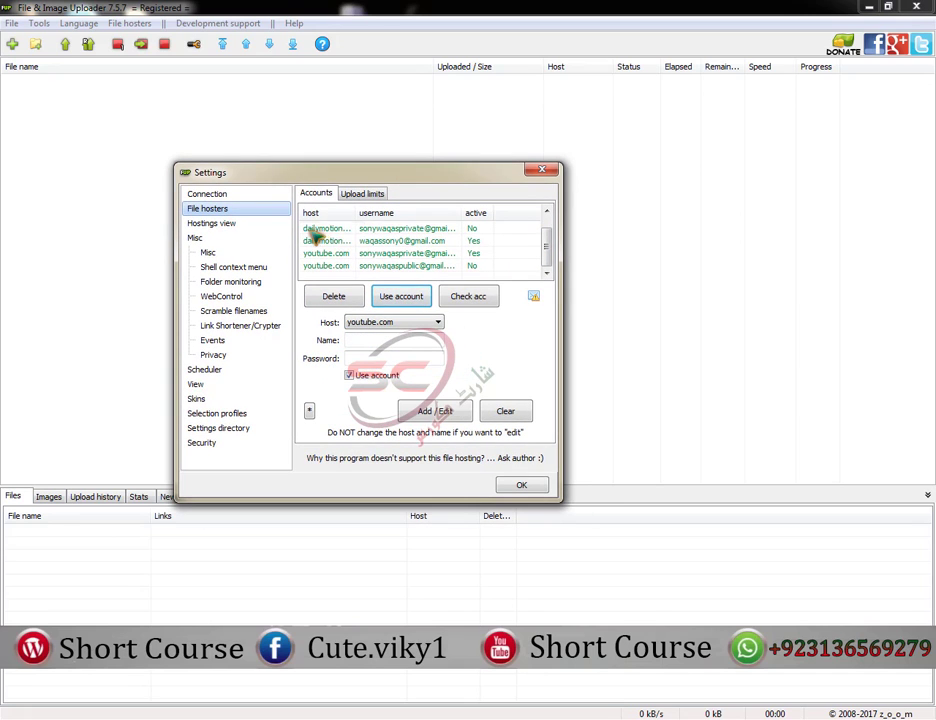
left_click(385, 254)
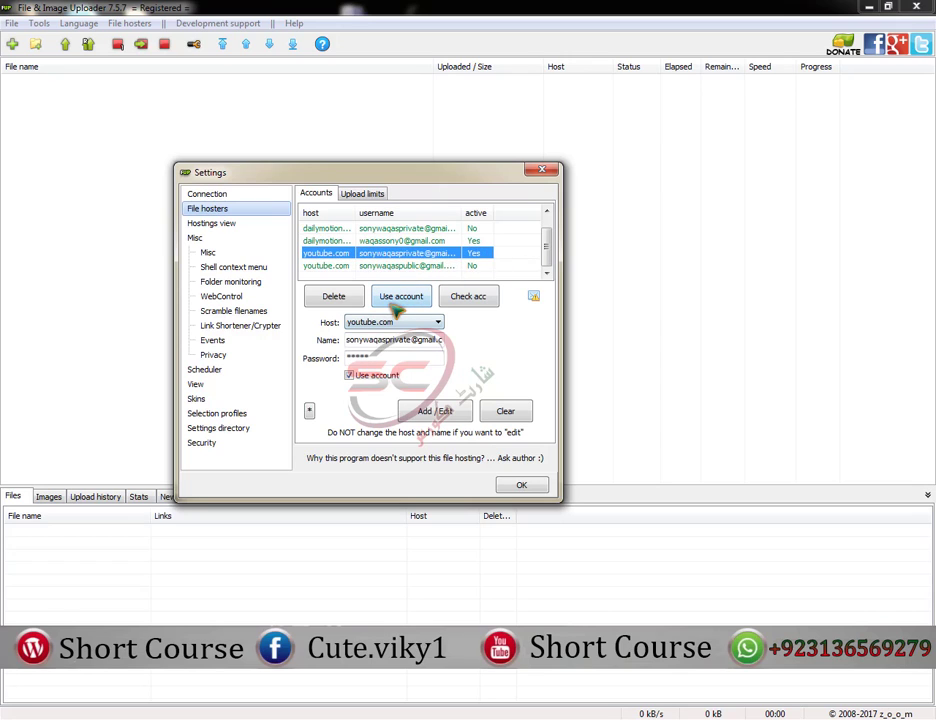
left_click(450, 266)
left_click(410, 296)
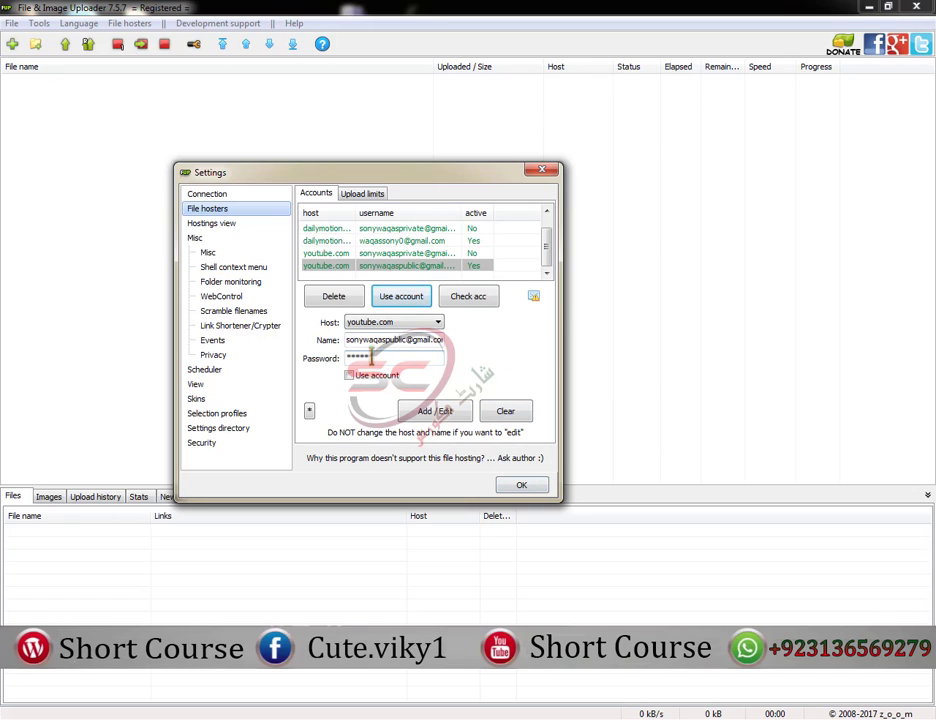
left_click(521, 485)
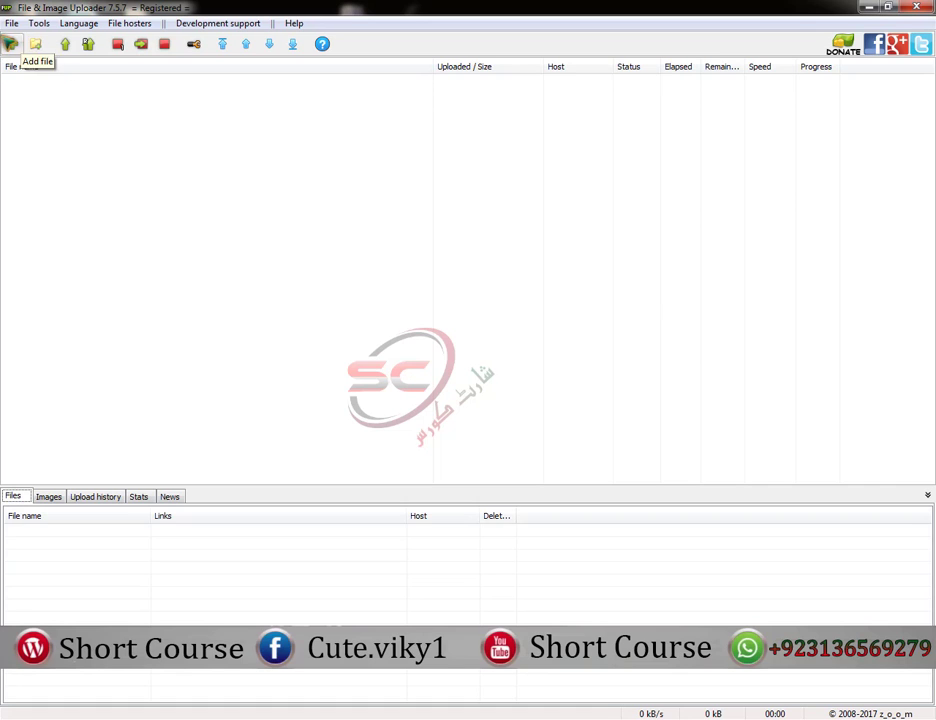
double_click(425, 6)
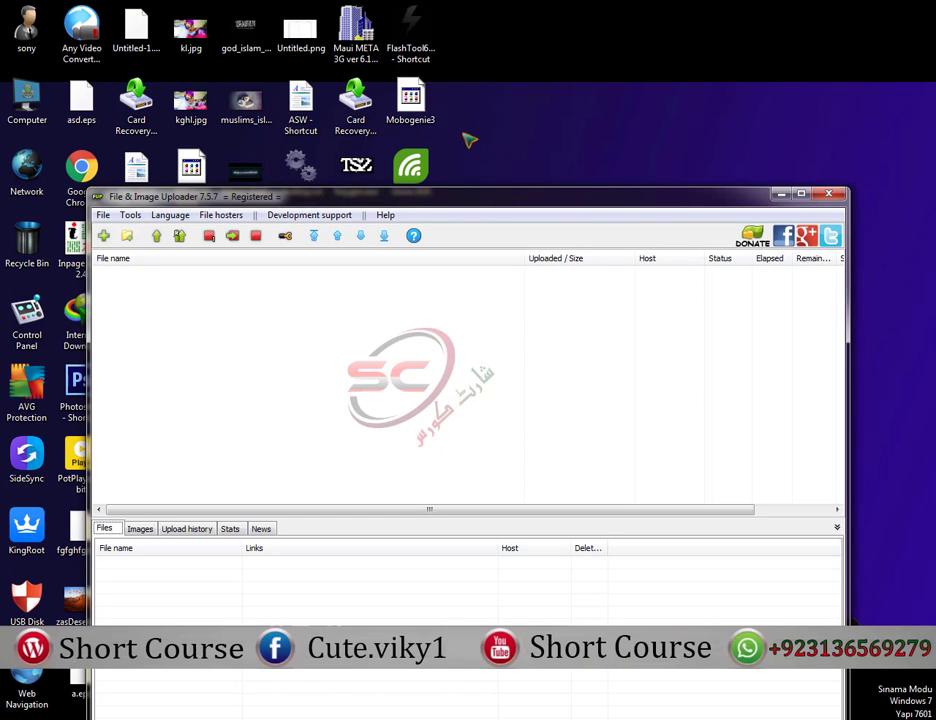
left_click_drag(410, 100, 424, 425)
left_click_drag(313, 405, 545, 100)
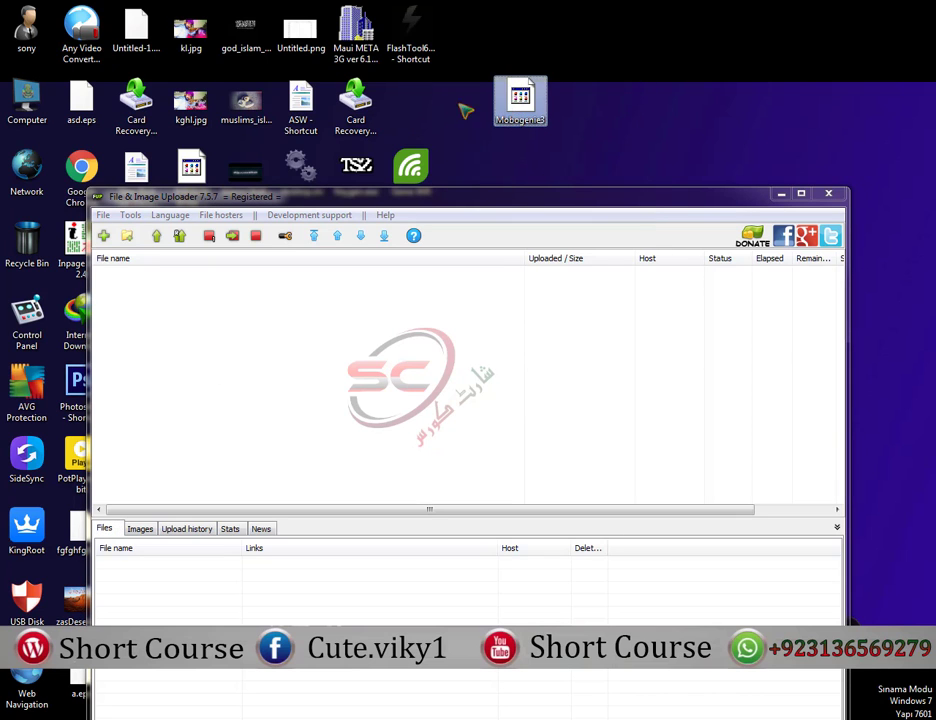
left_click_drag(418, 204, 506, 247)
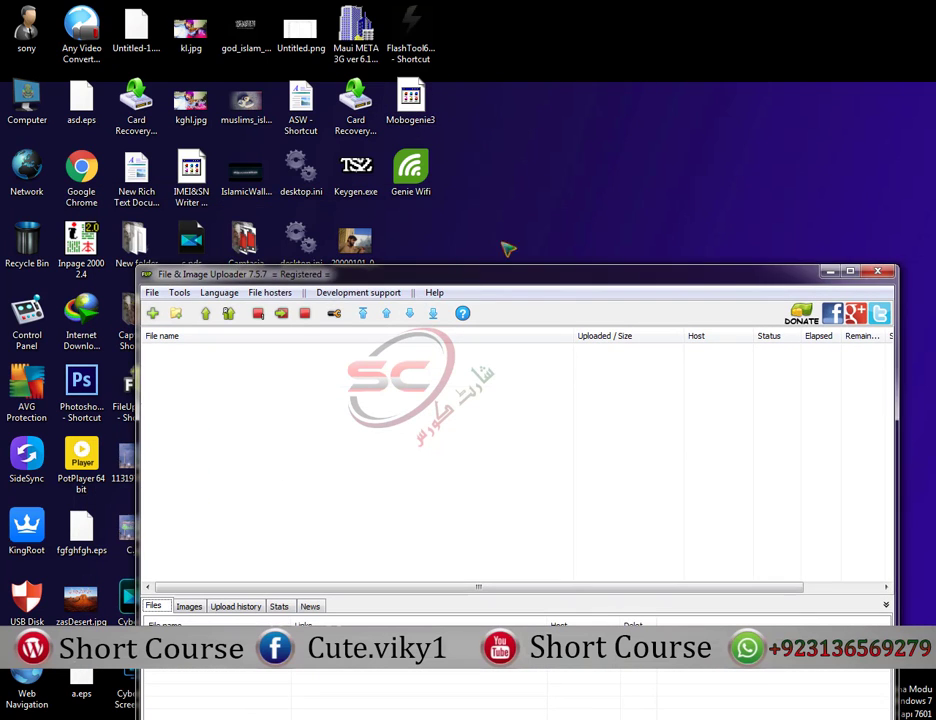
double_click(450, 268)
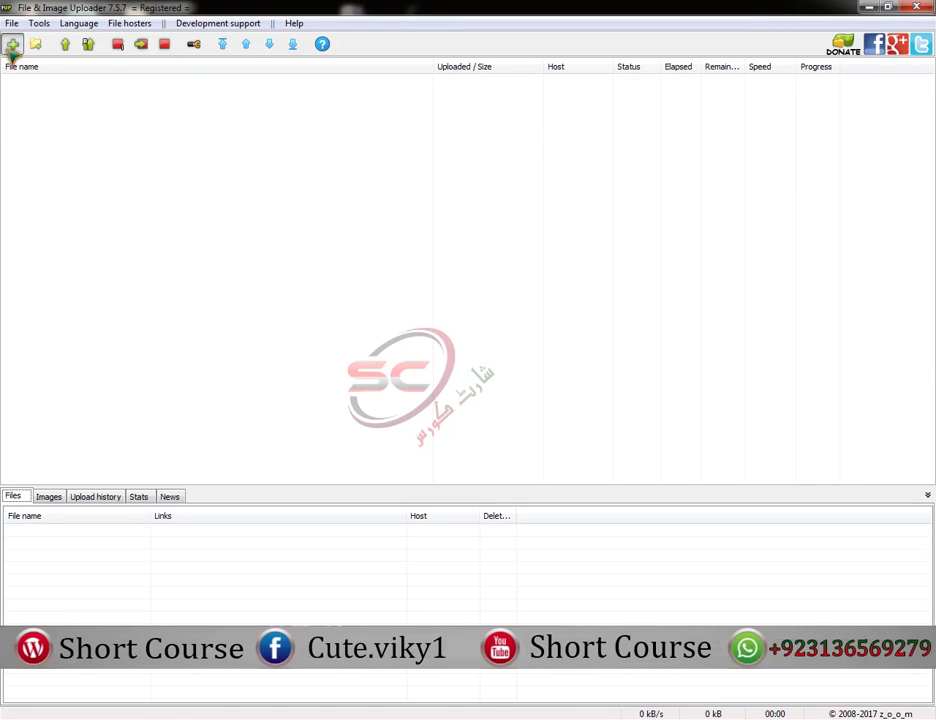
Add the first MP4 video from the Sariki folder on drive HD (E:) as a file to upload
left_click(11, 47)
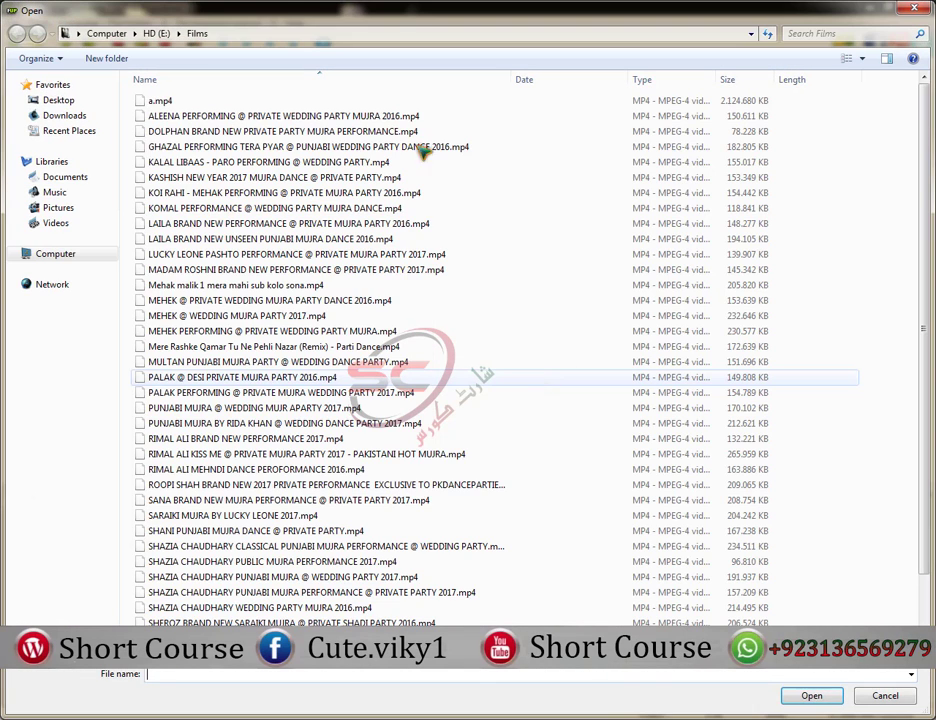
scroll(928, 312, "down", 2)
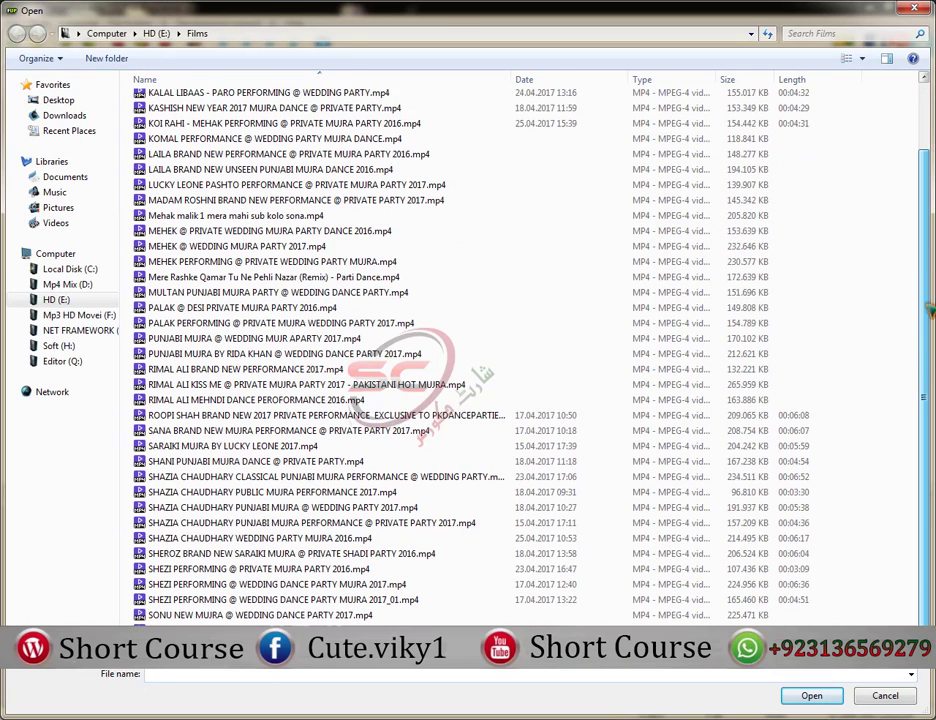
scroll(928, 312, "down", 1)
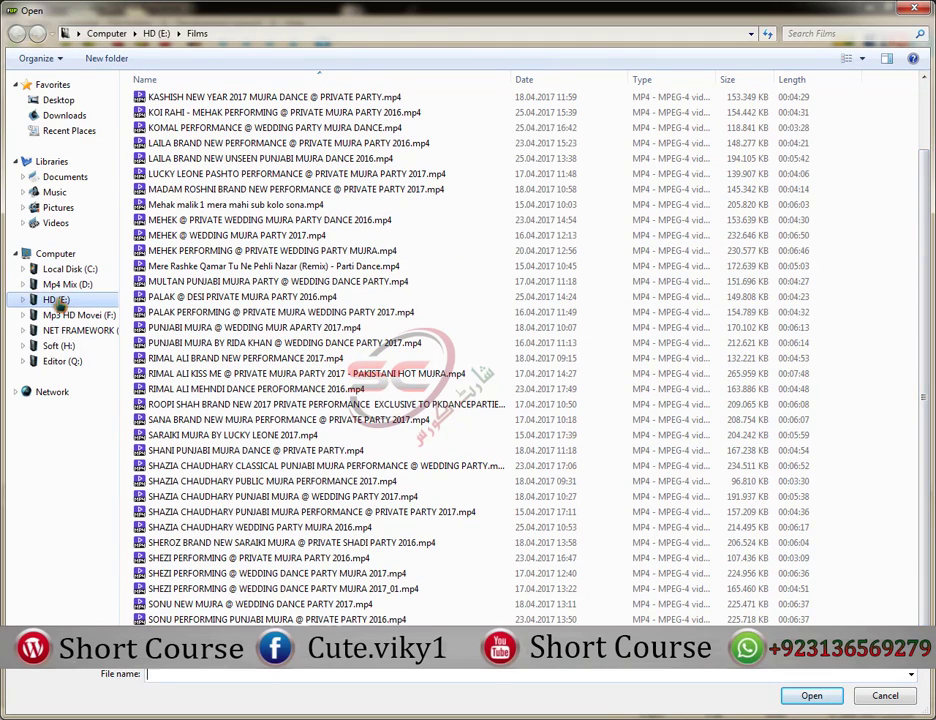
left_click(57, 299)
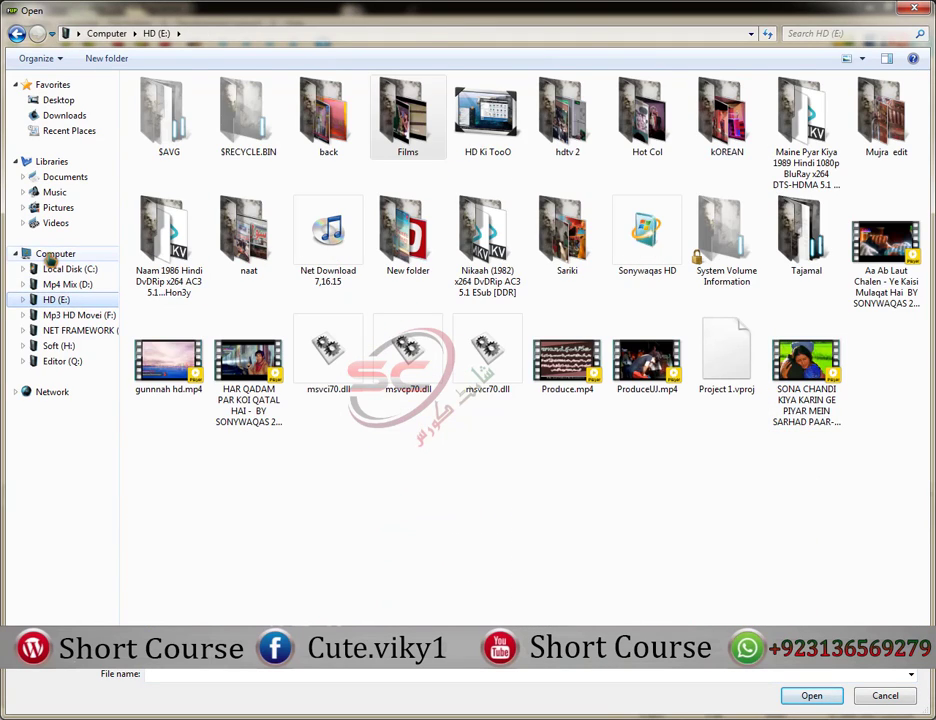
left_click(50, 255)
double_click(620, 108)
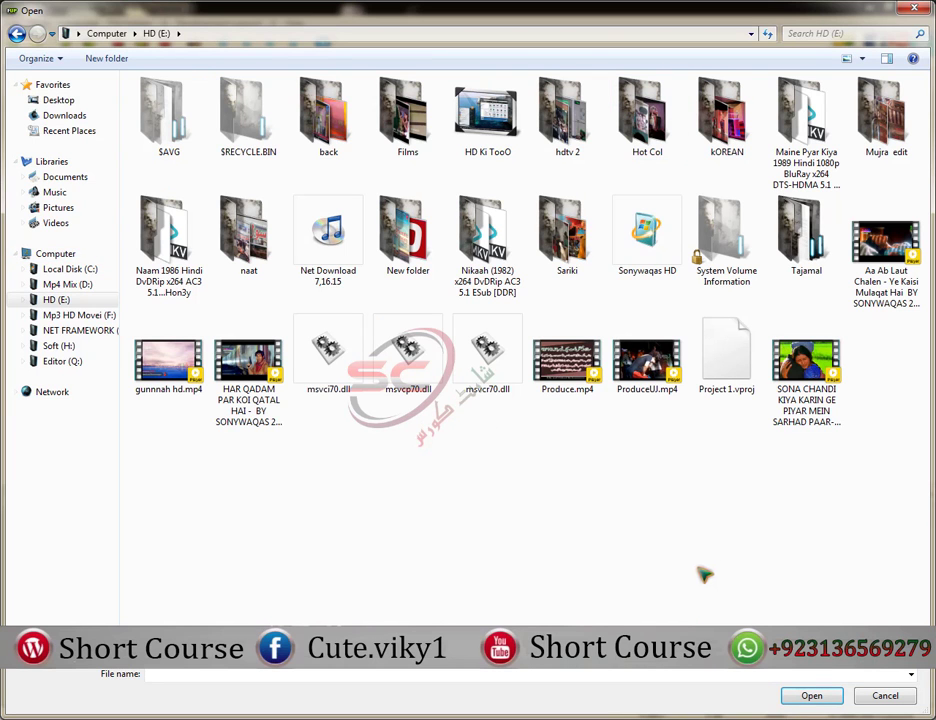
double_click(567, 232)
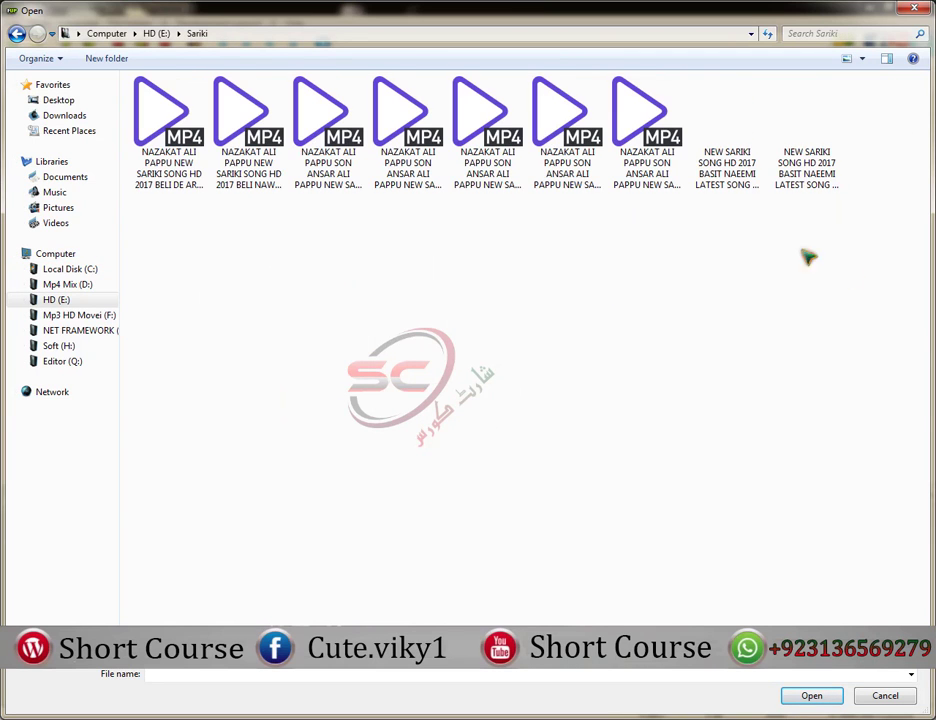
double_click(170, 140)
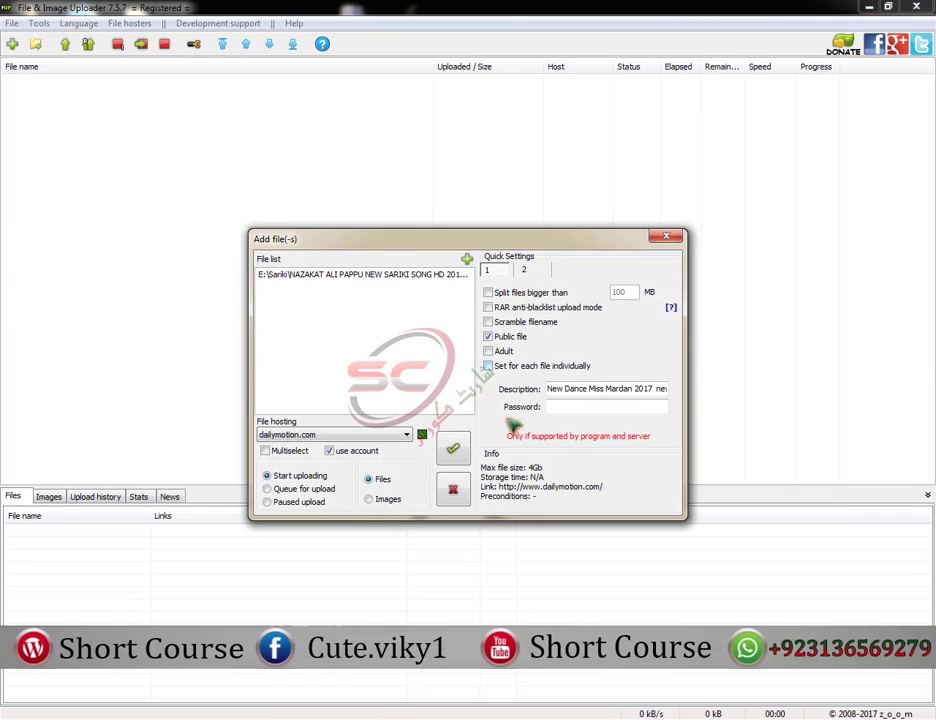
Set the file hosting to youtube.com and mark the upload as a public file
left_click(280, 438)
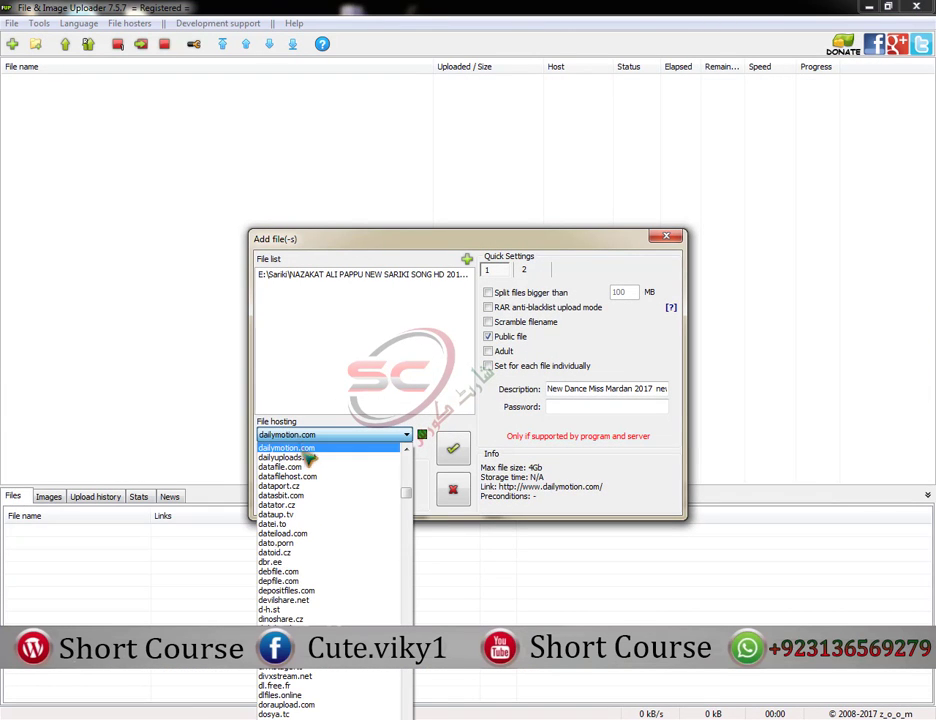
scroll(367, 560, "down", 15)
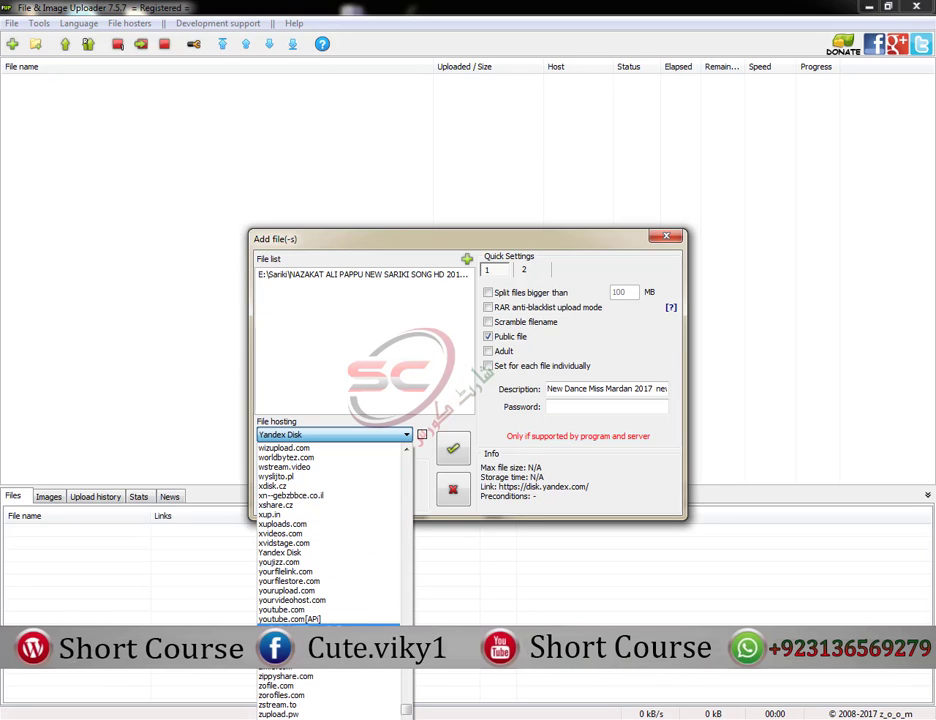
left_click(290, 609)
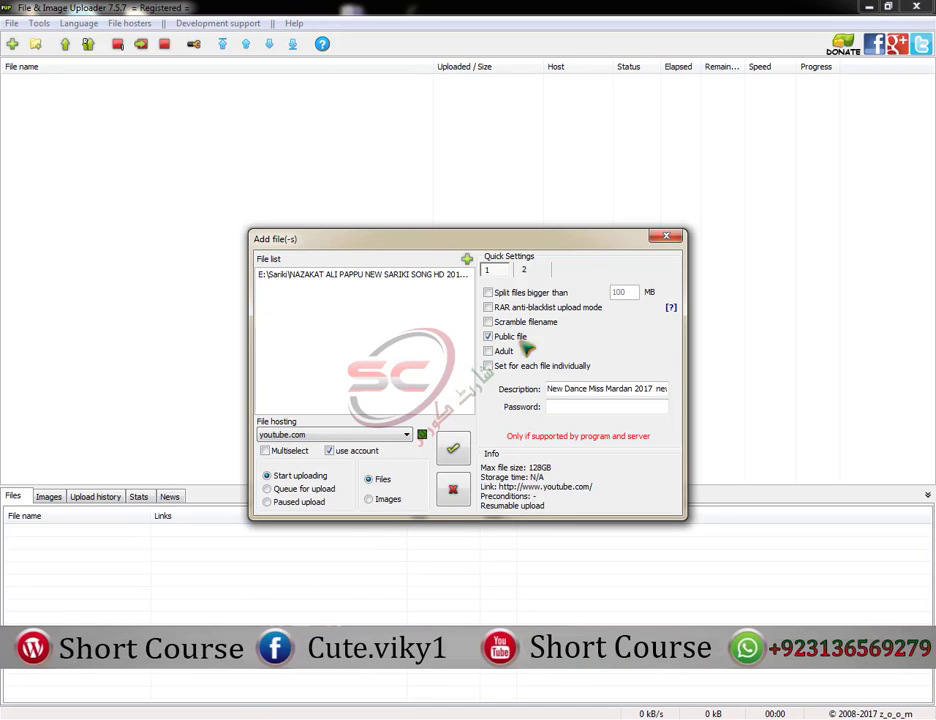
left_click_drag(420, 238, 307, 233)
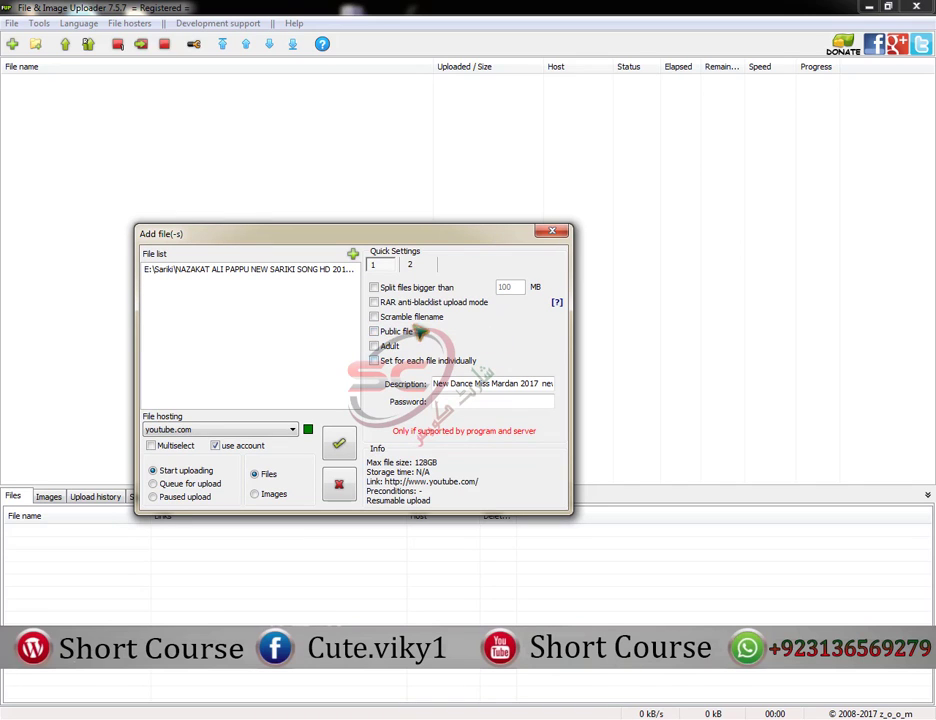
left_click_drag(451, 233, 476, 193)
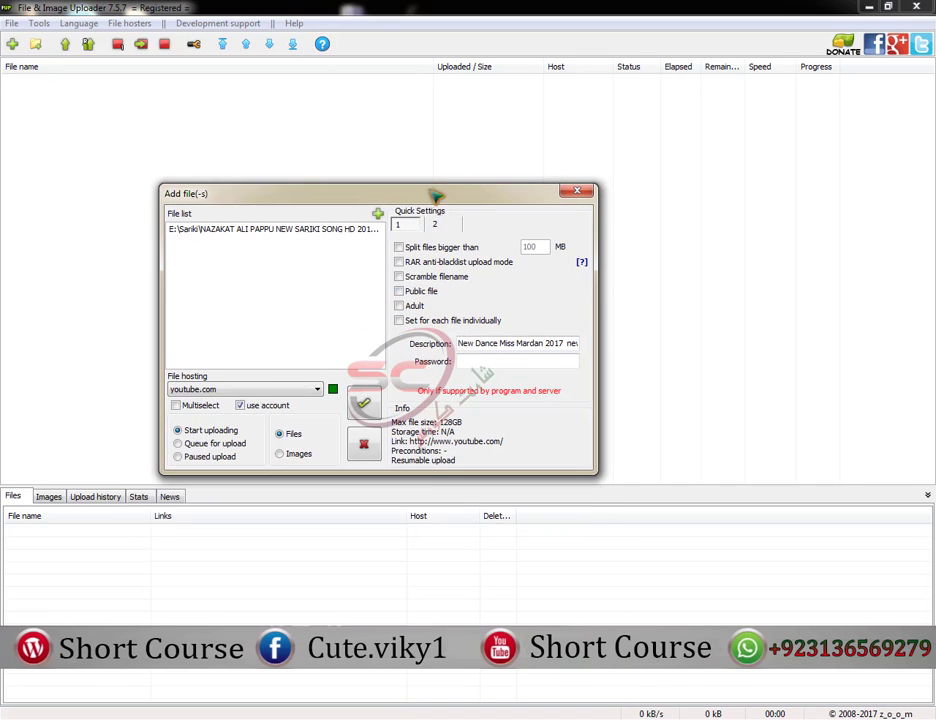
left_click(400, 292)
left_click_drag(434, 196, 548, 213)
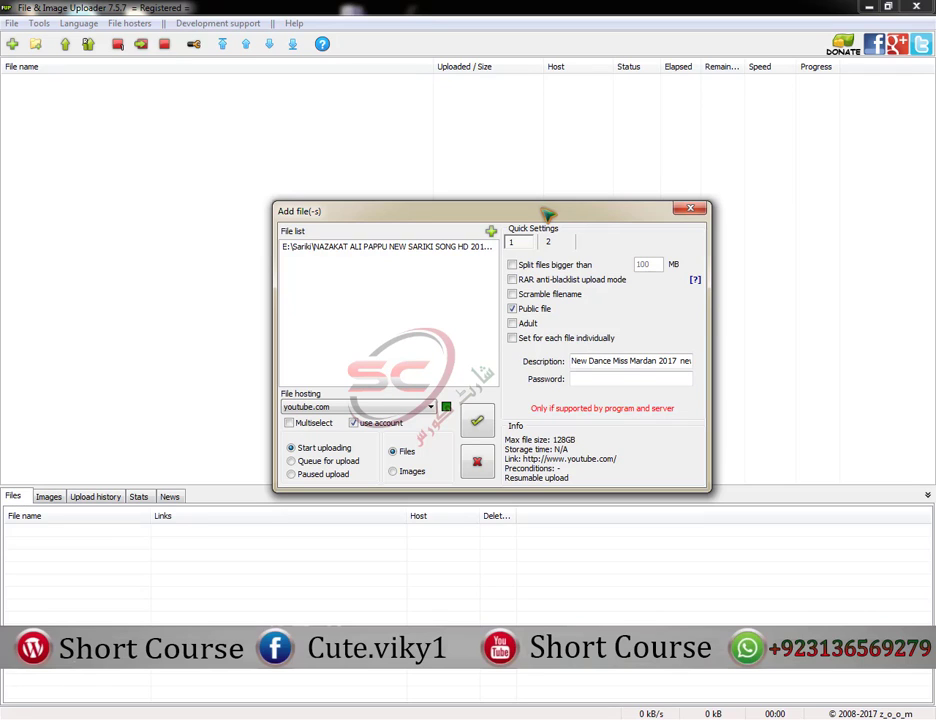